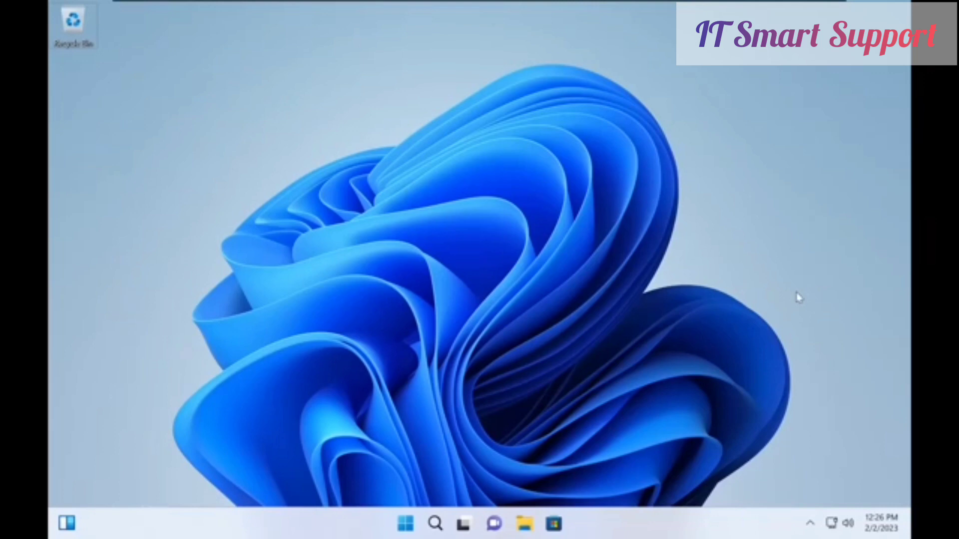
Step: Run winver to check the Windows version and build, and dismiss the About Windows dialog
key(super+r)
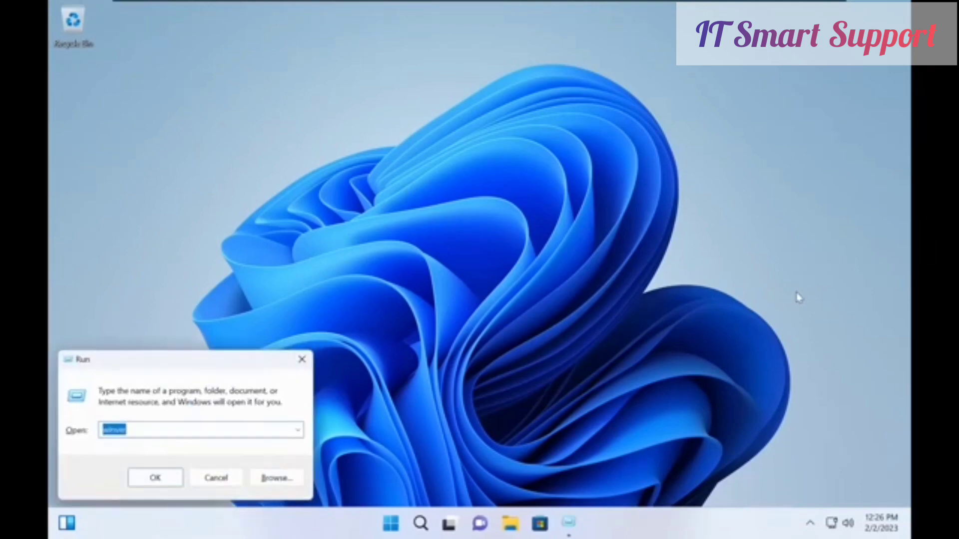
key(Return)
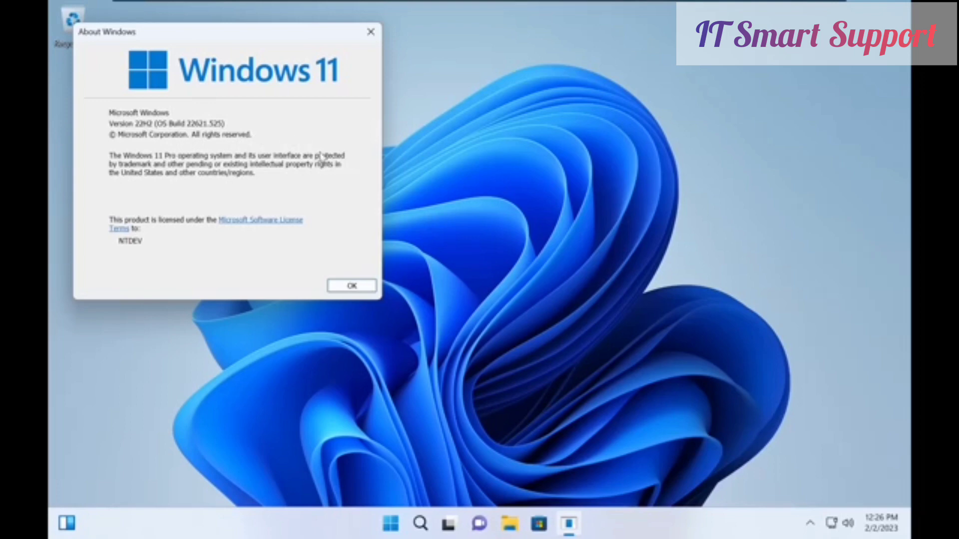
click(351, 285)
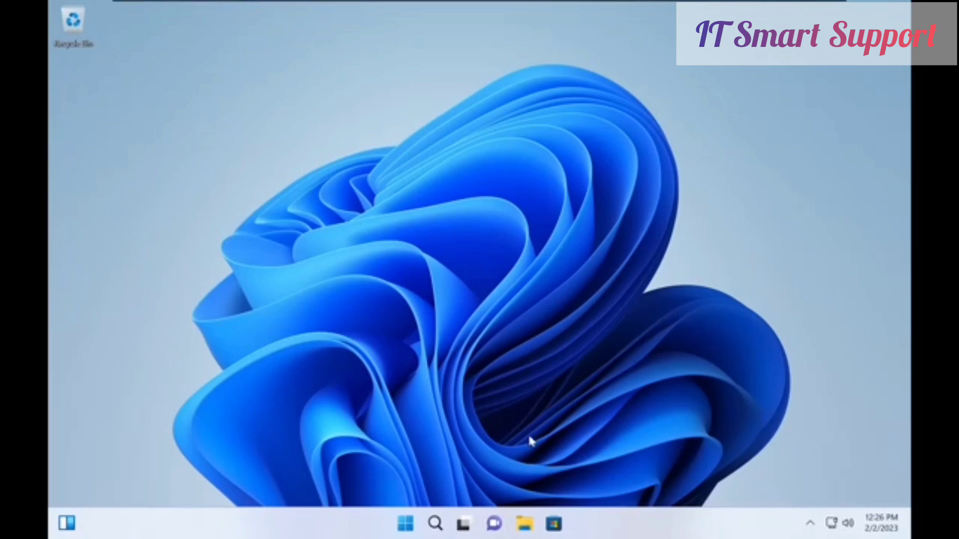
Step: Check the used and free space in the properties of Local Disk (C:), and close File Explorer
click(524, 522)
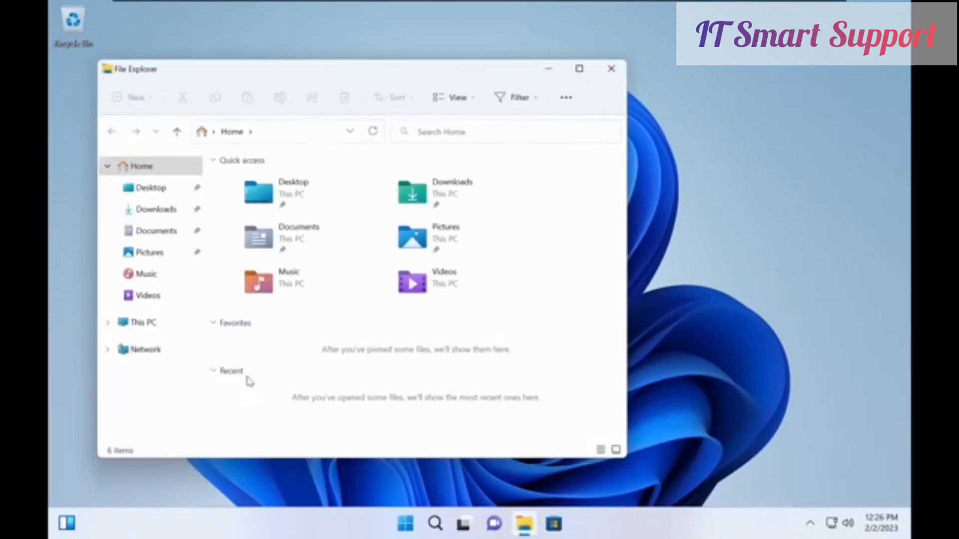
click(149, 326)
click(317, 331)
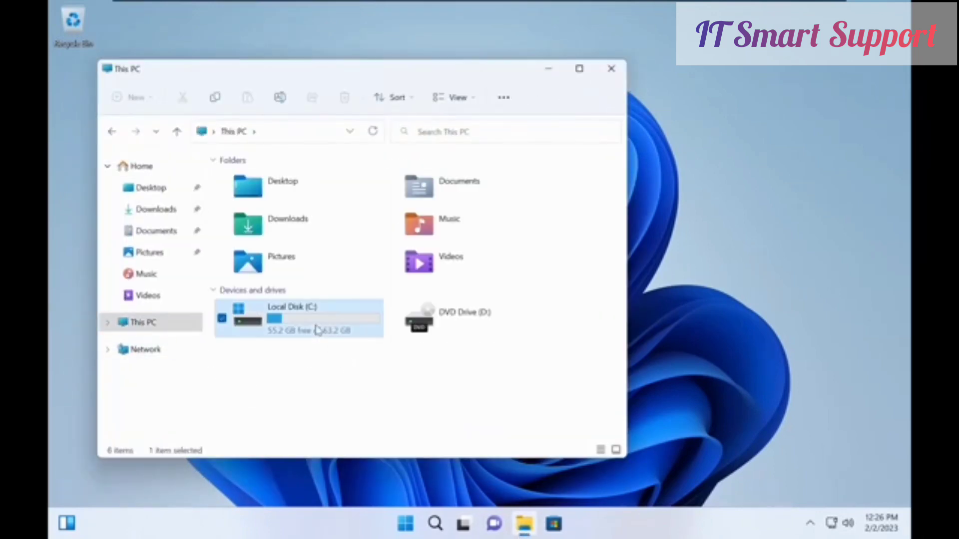
right_click(317, 331)
click(414, 286)
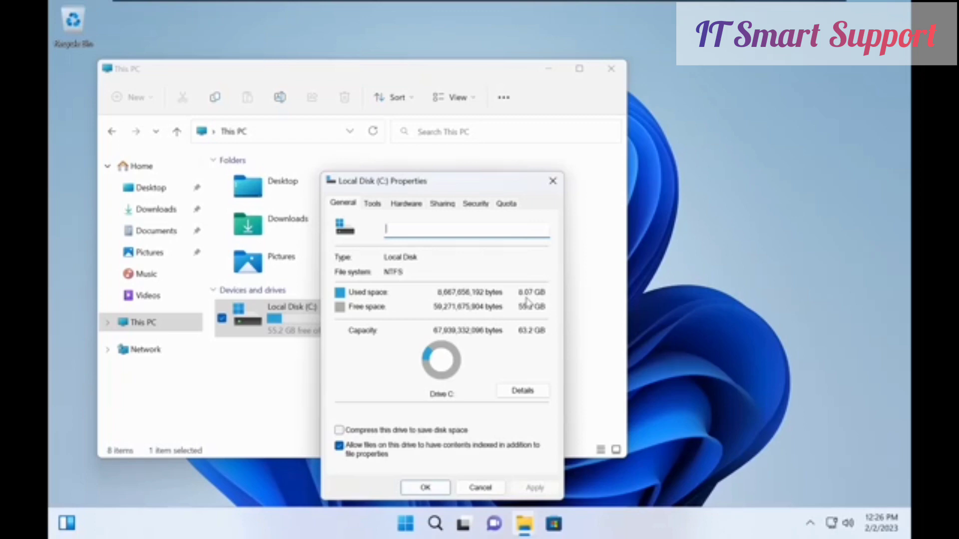
click(432, 488)
click(612, 68)
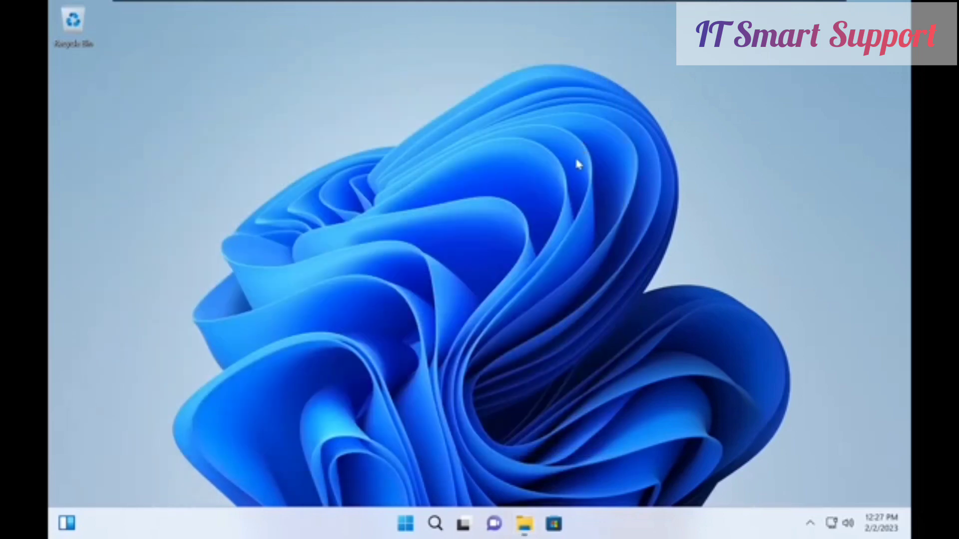
Step: Examine the full list of installed apps in the Start menu, including the contents of the Accessibility folder
click(405, 523)
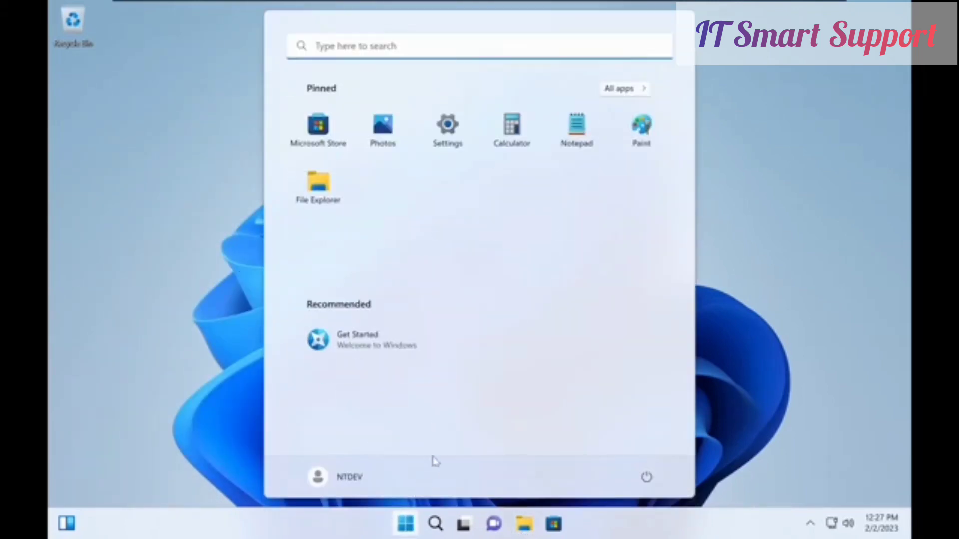
click(622, 89)
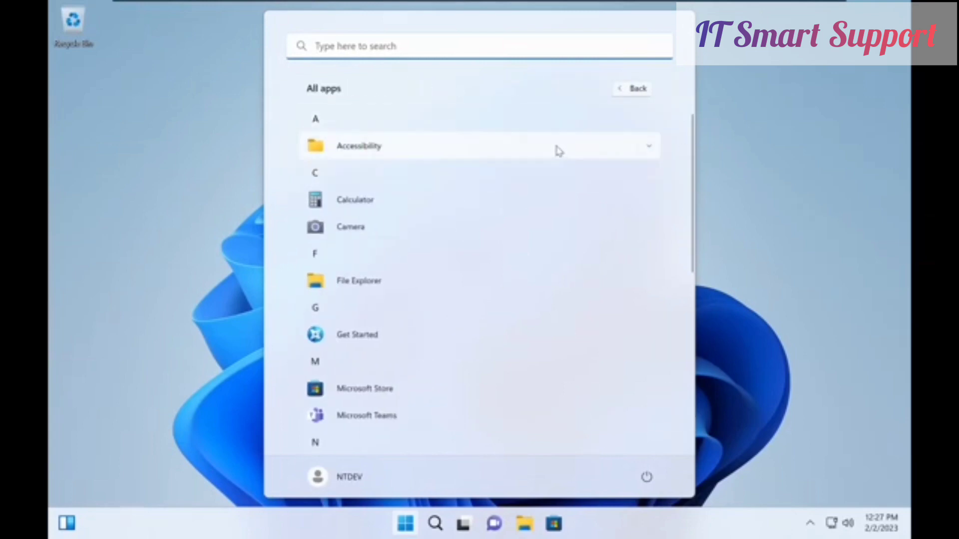
scroll(560, 153, down, 6)
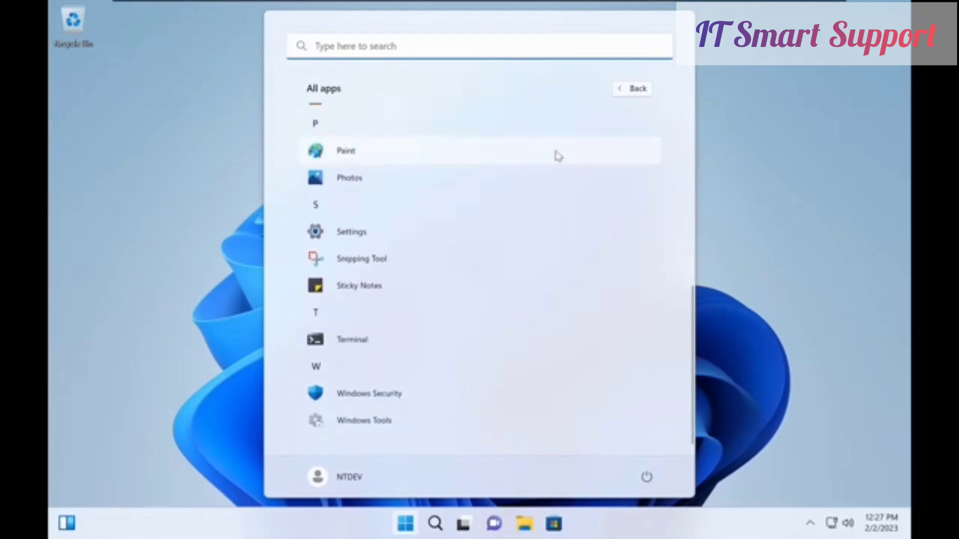
scroll(555, 228, up, 7)
click(537, 150)
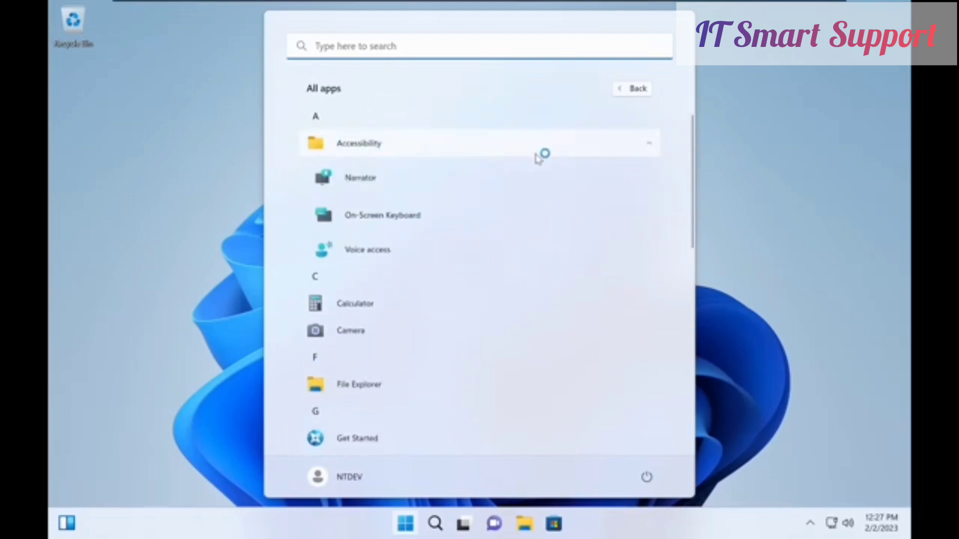
scroll(463, 343, down, 3)
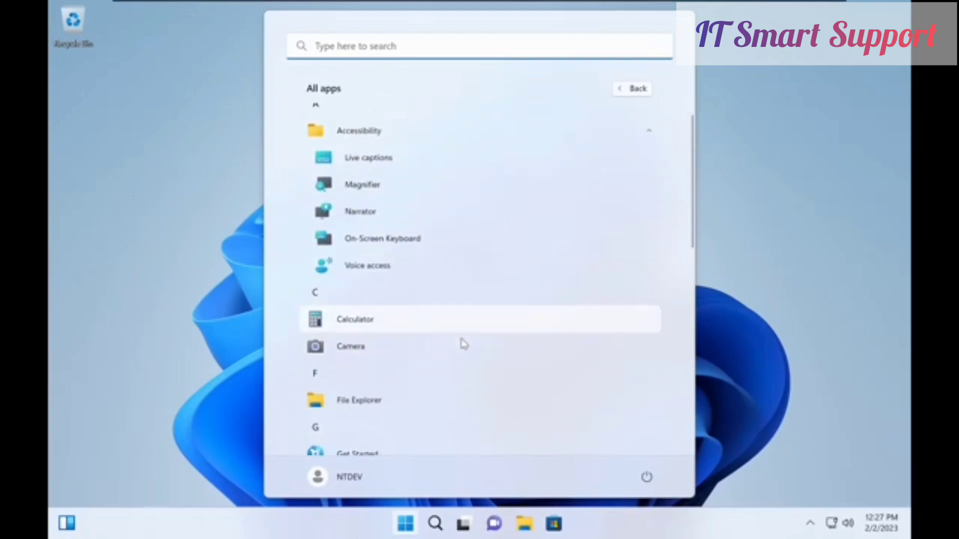
scroll(504, 259, down, 5)
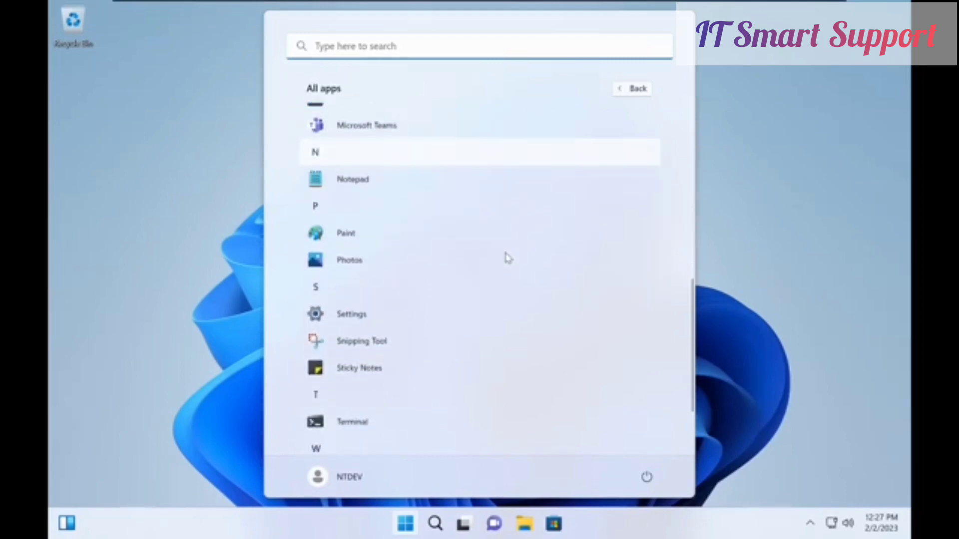
scroll(505, 258, down, 1)
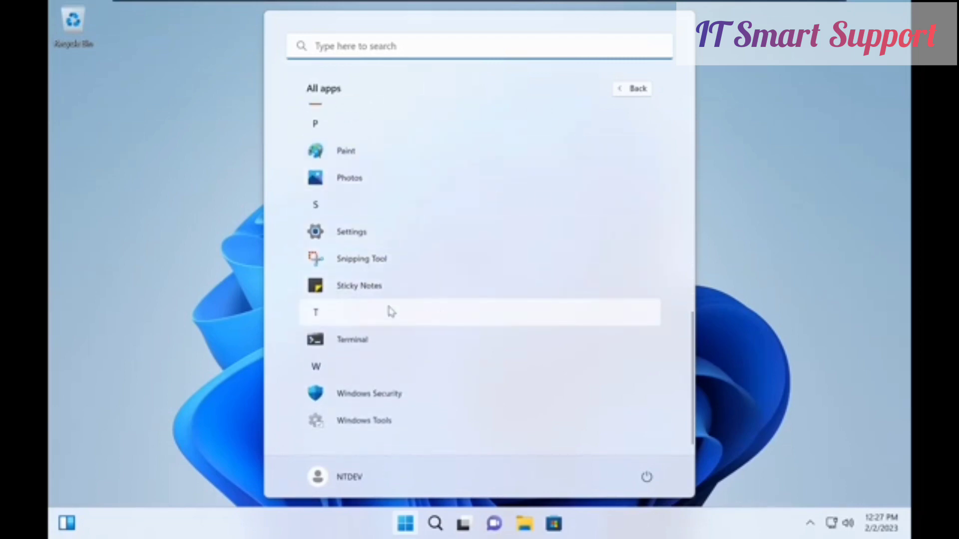
scroll(597, 415, up, 8)
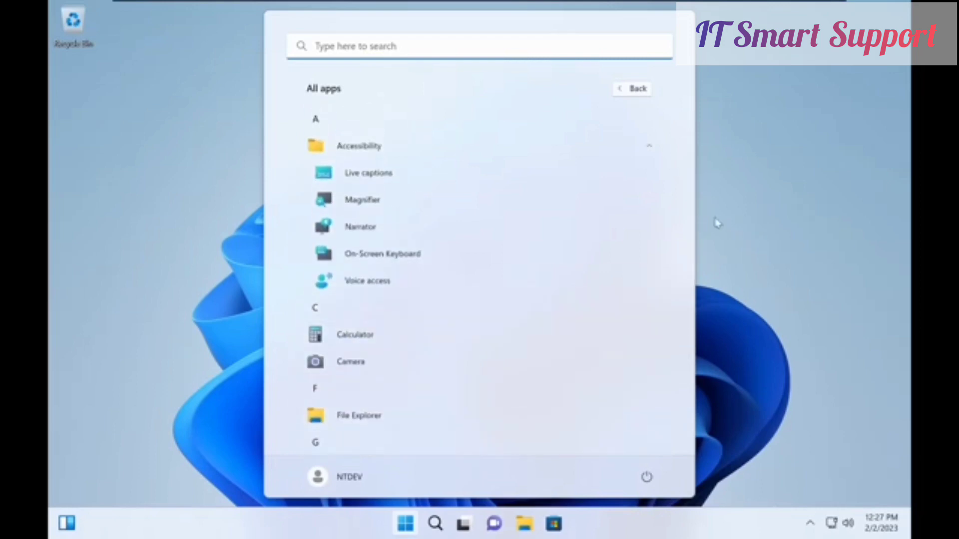
Step: Launch Calculator from the full app list to test it, and close it
scroll(502, 254, down, 1)
click(508, 286)
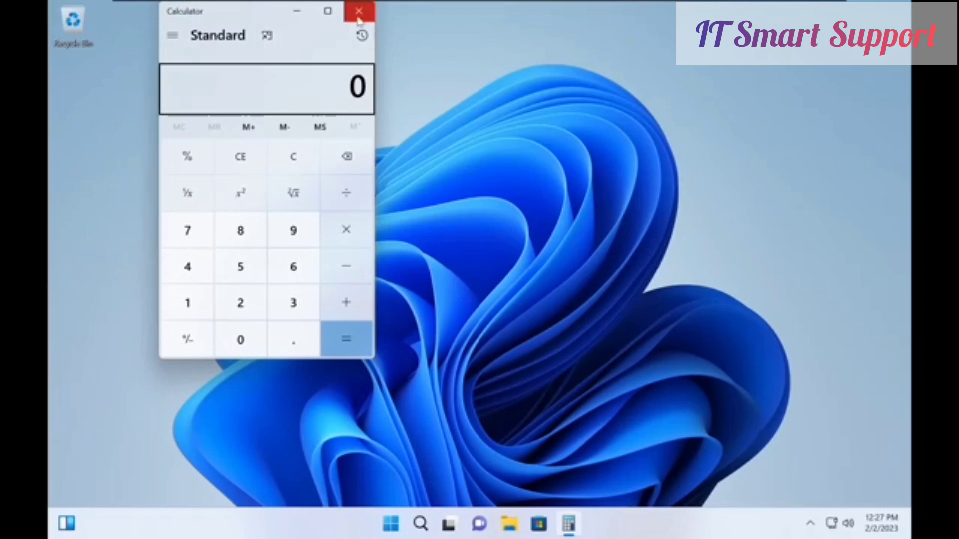
click(361, 12)
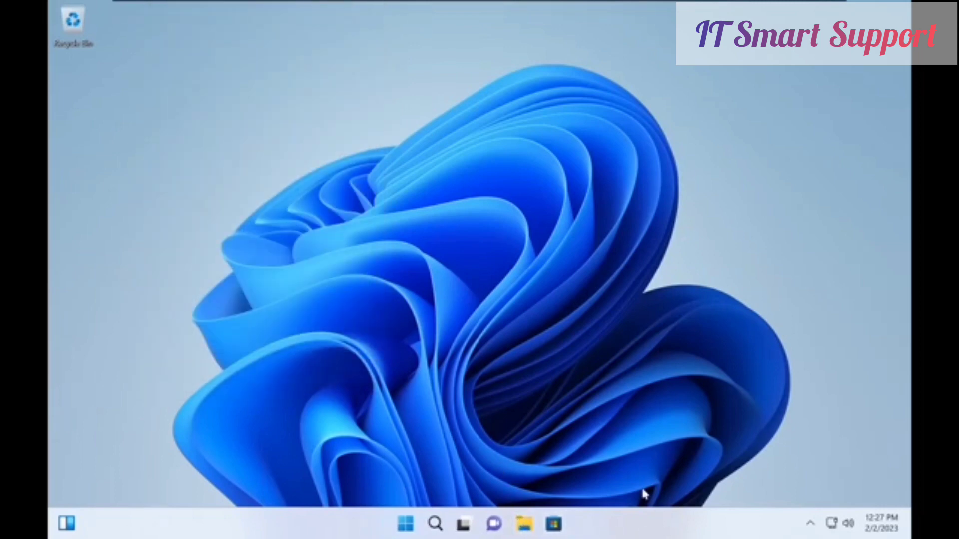
Step: Open Microsoft Store, view the Windows Scan app page, and close the store
click(555, 524)
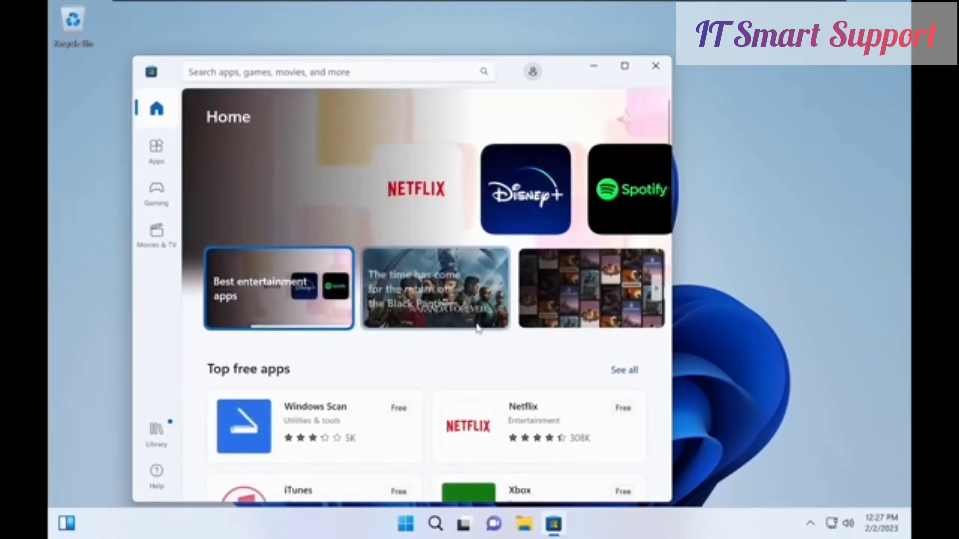
click(375, 435)
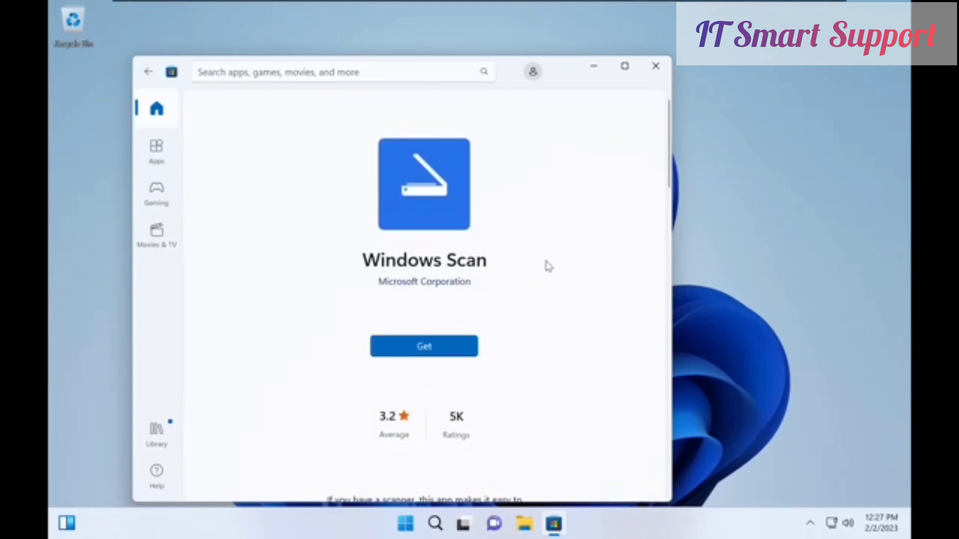
click(656, 66)
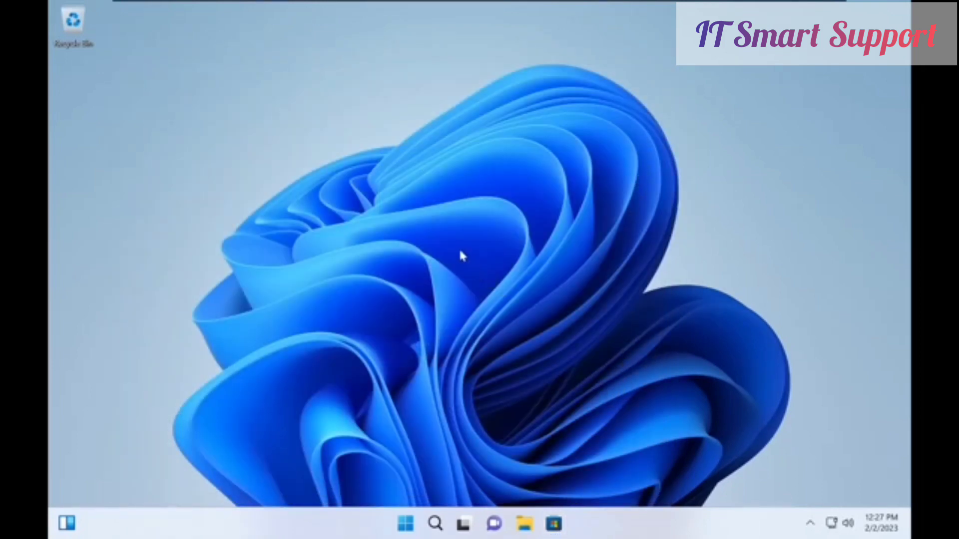
Step: Open the system's About page in Settings and review the device and Windows specifications
click(406, 524)
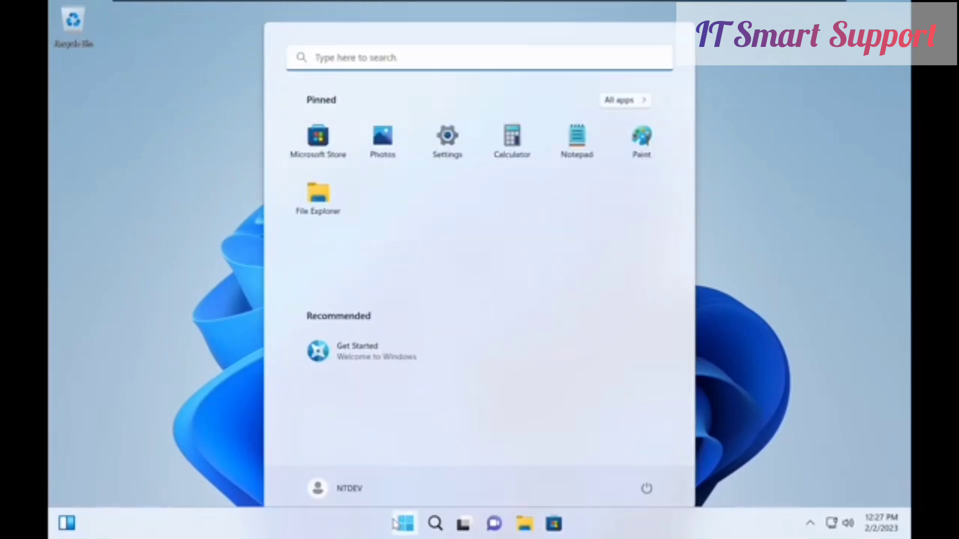
click(446, 112)
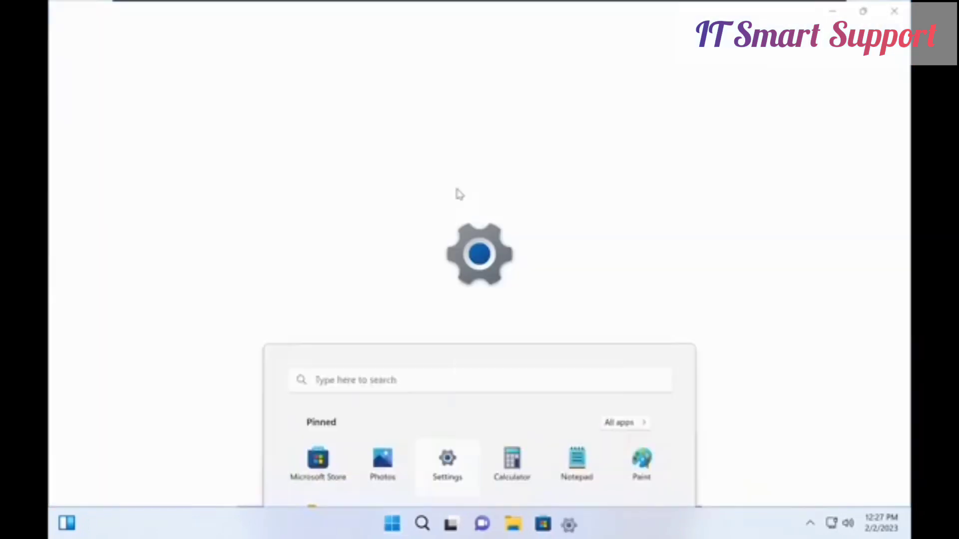
scroll(404, 306, down, 8)
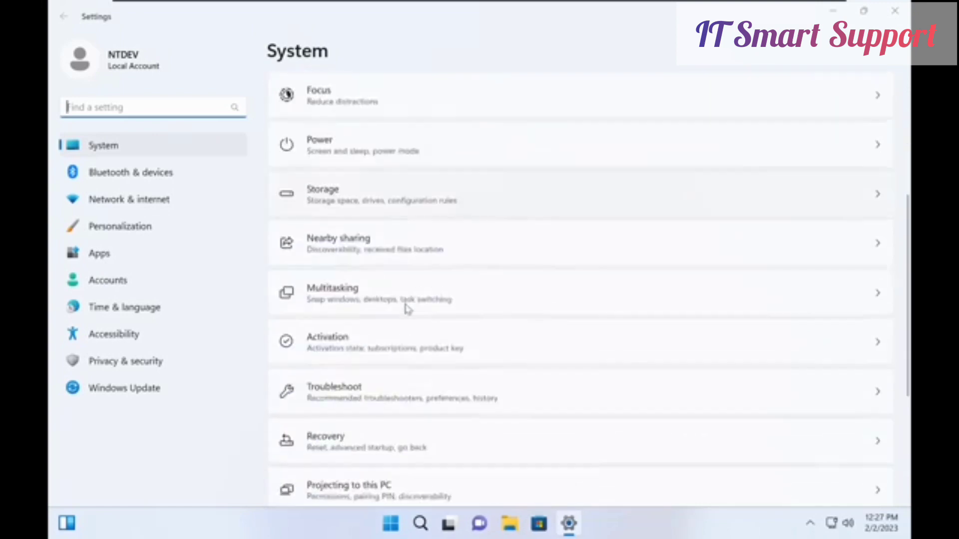
click(433, 474)
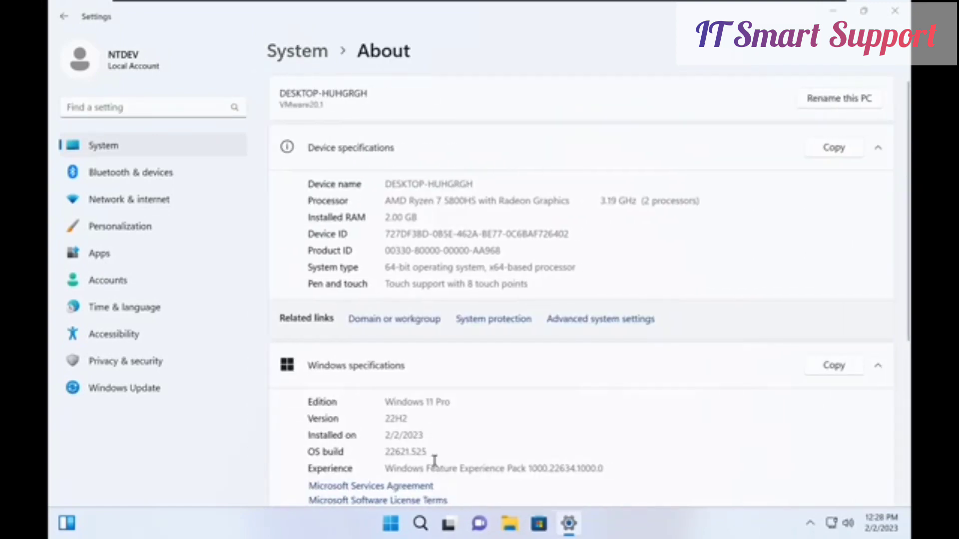
scroll(559, 139, down, 4)
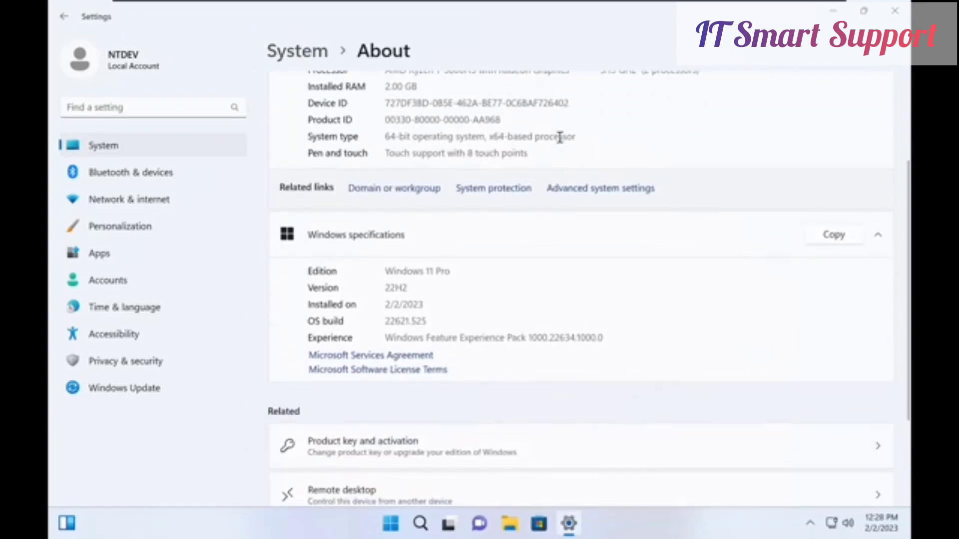
Step: Review the Accounts settings, bringing up the Microsoft account sign-in window and closing it without signing in
click(133, 68)
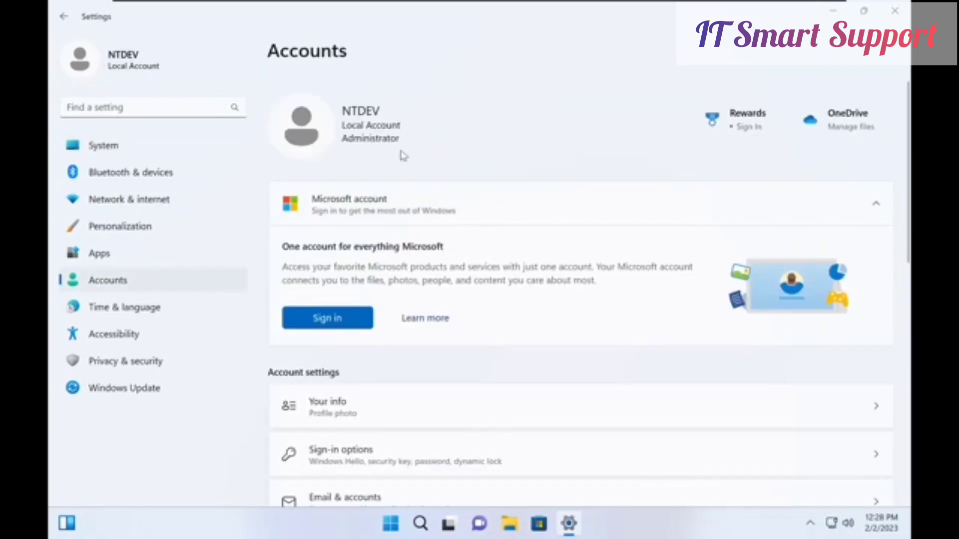
click(328, 320)
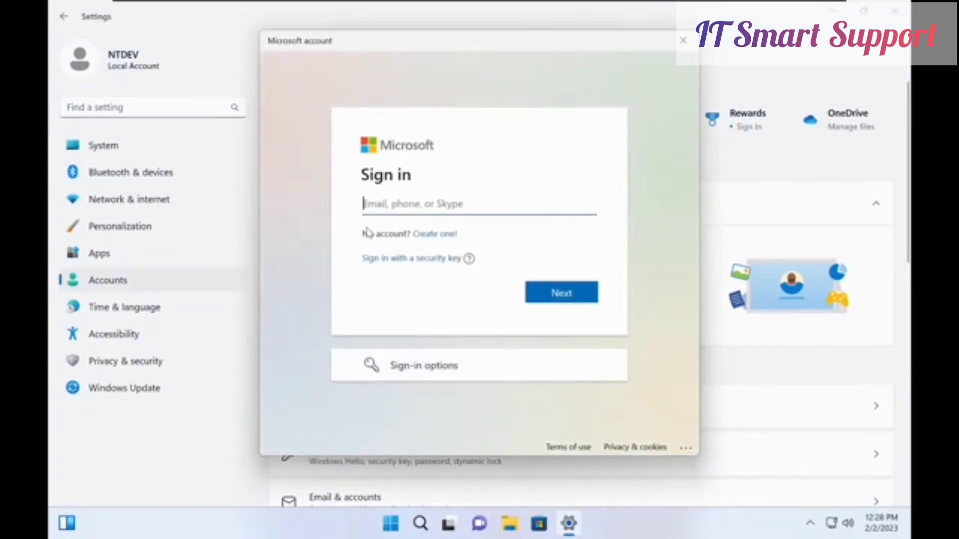
click(685, 42)
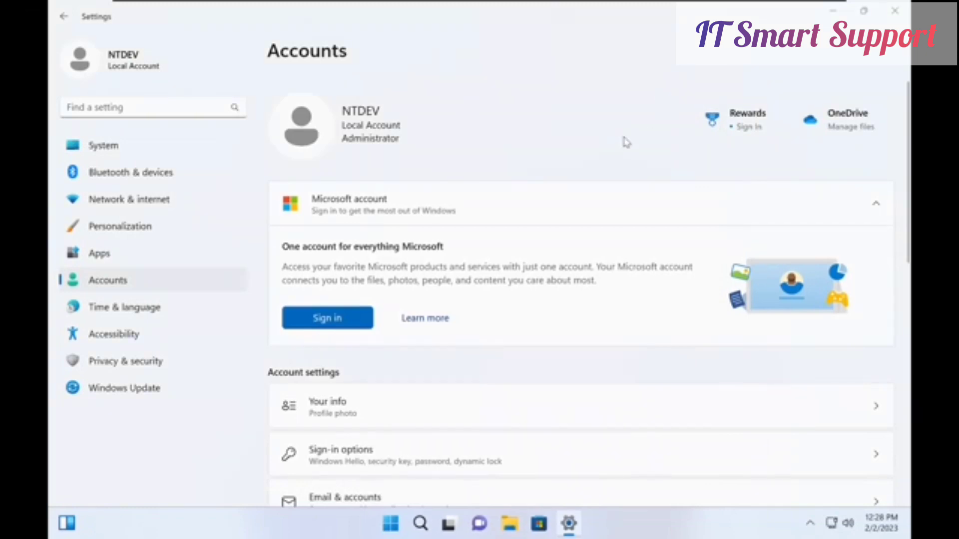
scroll(633, 111, down, 1)
scroll(633, 109, down, 6)
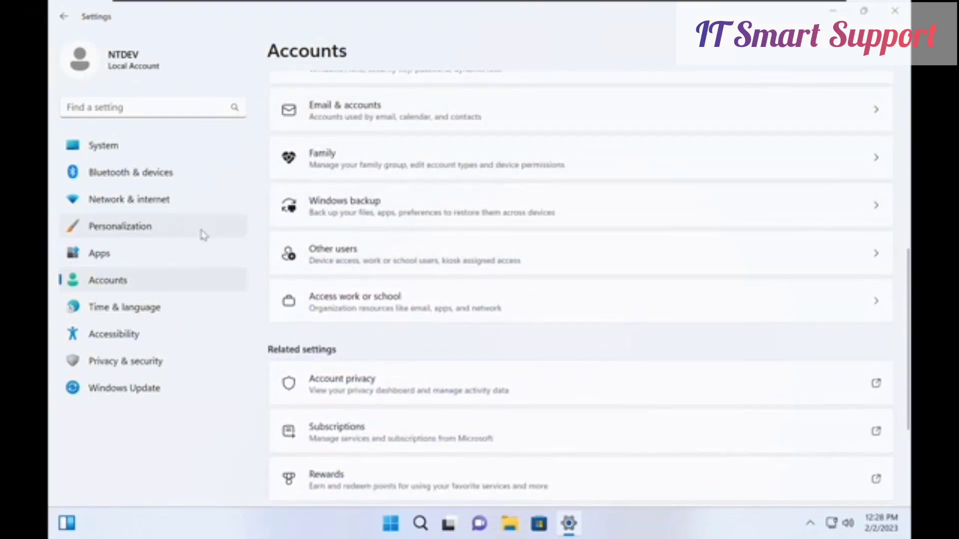
Step: Examine the storage usage of Local Disk (C:) in the system settings, including its installed apps list
click(220, 150)
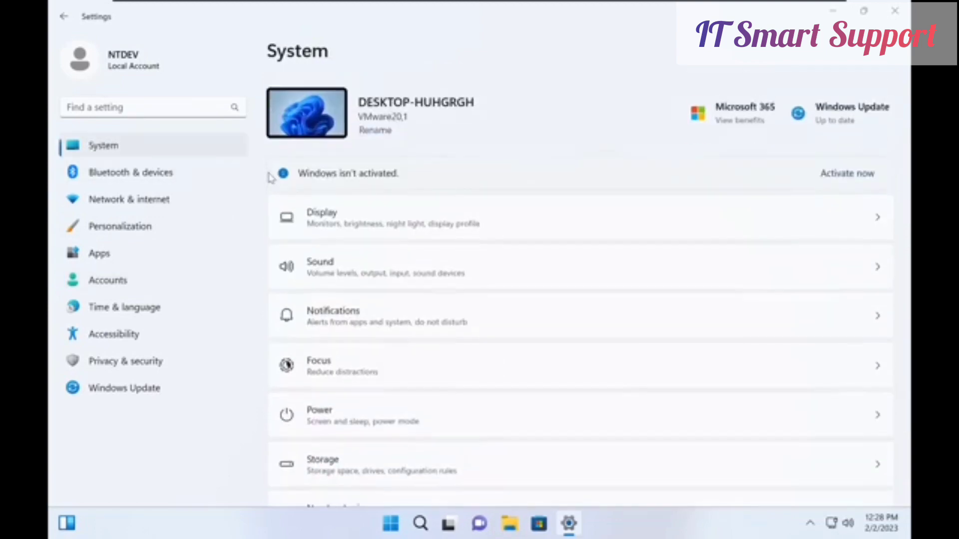
click(430, 467)
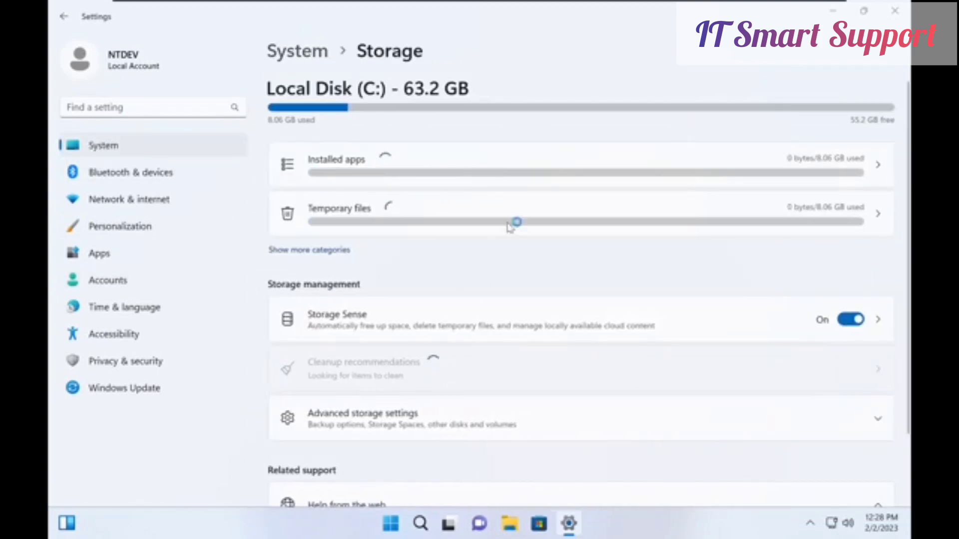
click(555, 165)
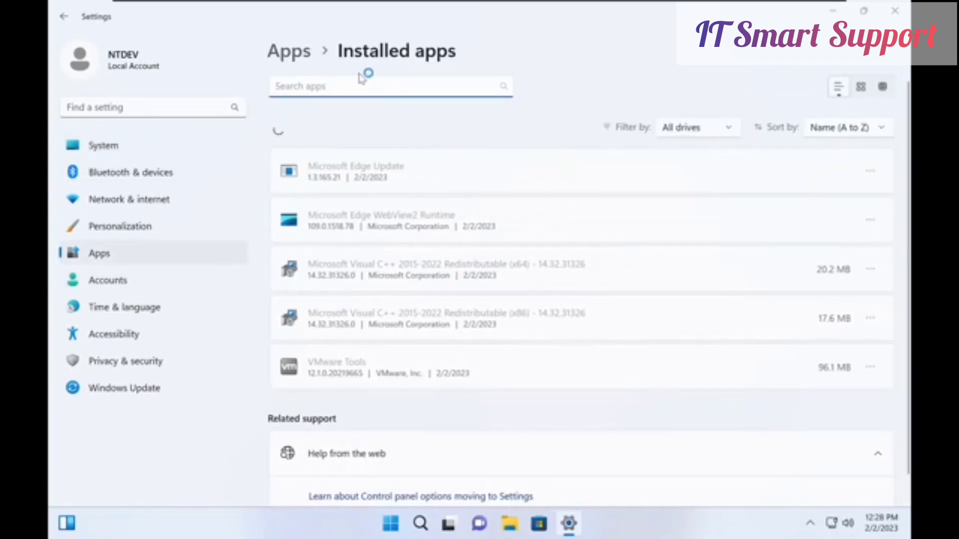
click(299, 53)
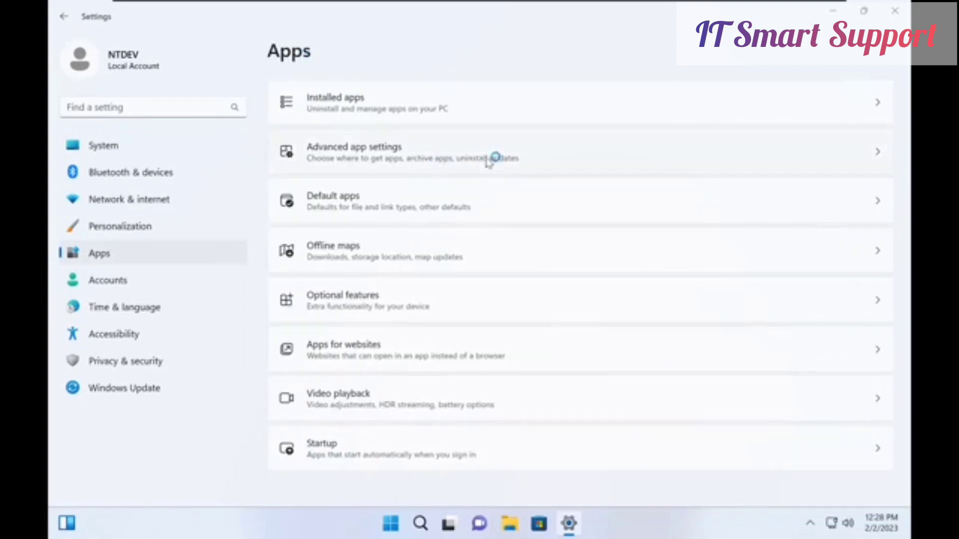
click(139, 156)
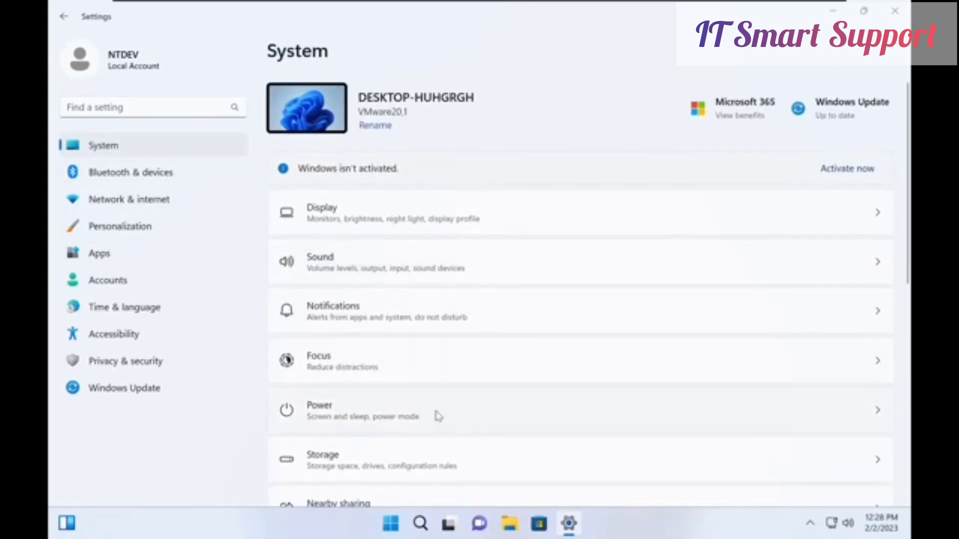
click(430, 457)
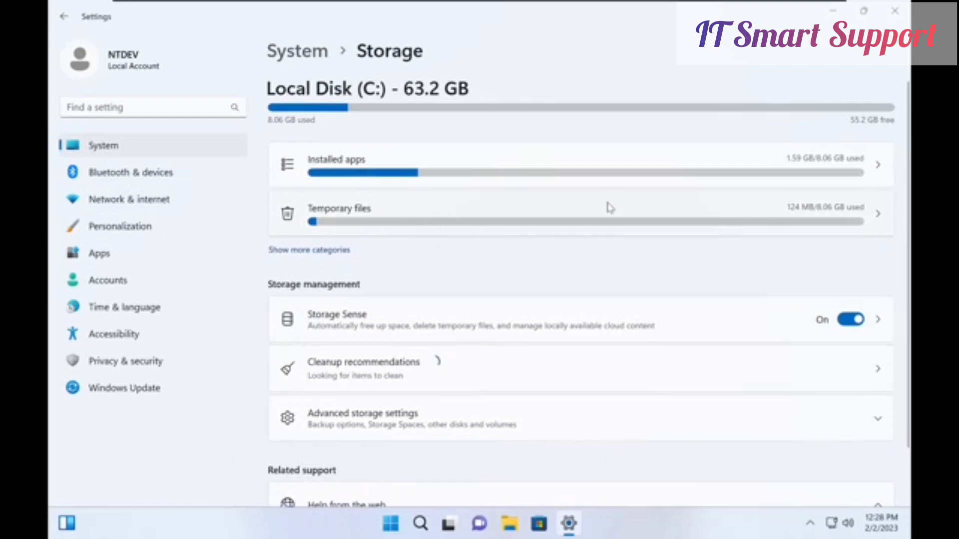
Step: Expand the Local Disk (C:) storage categories, view the System & reserved details, return to the drive breakdown, and close Settings
click(346, 254)
click(453, 179)
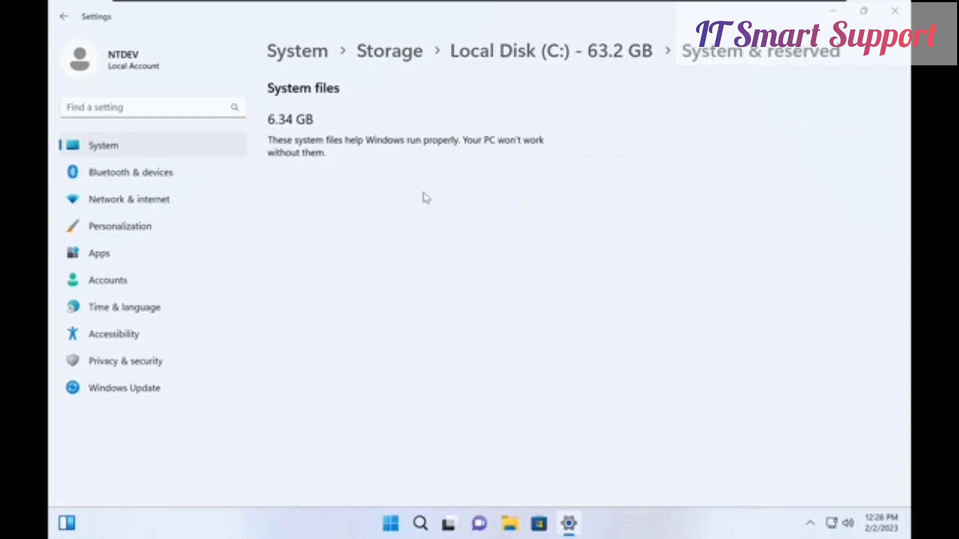
click(624, 57)
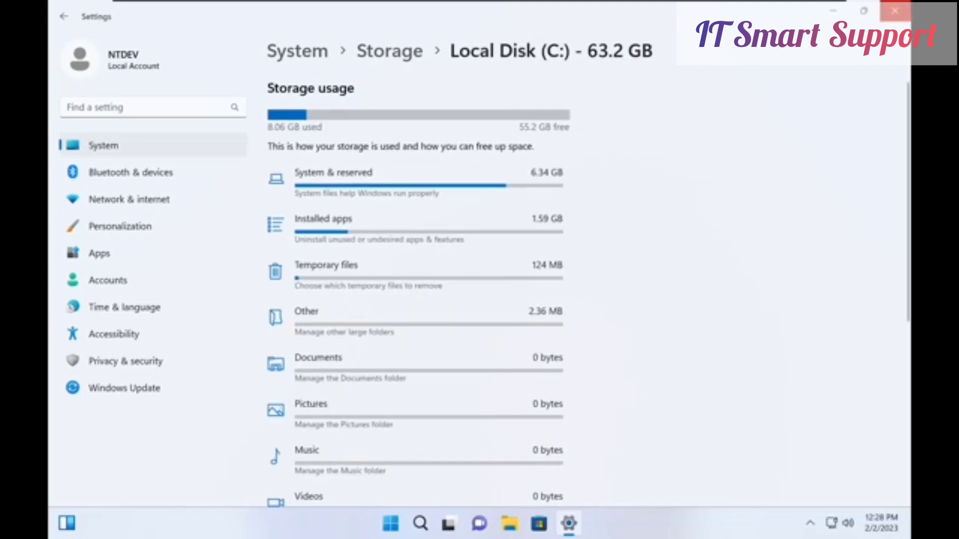
click(895, 11)
Step: Open Task Manager, enlarge its window, examine the Memory performance graph and statistics, and close it
right_click(405, 523)
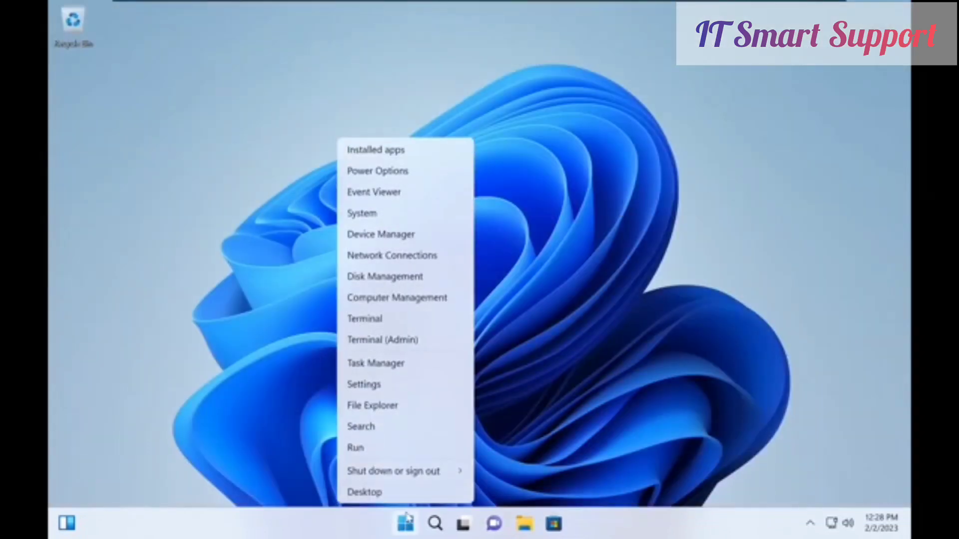
click(439, 365)
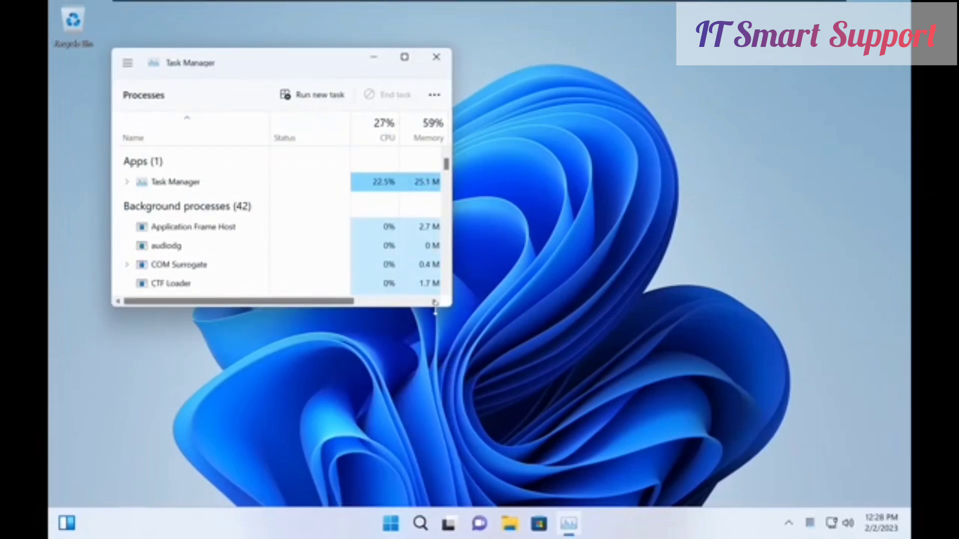
drag(451, 311, 768, 449)
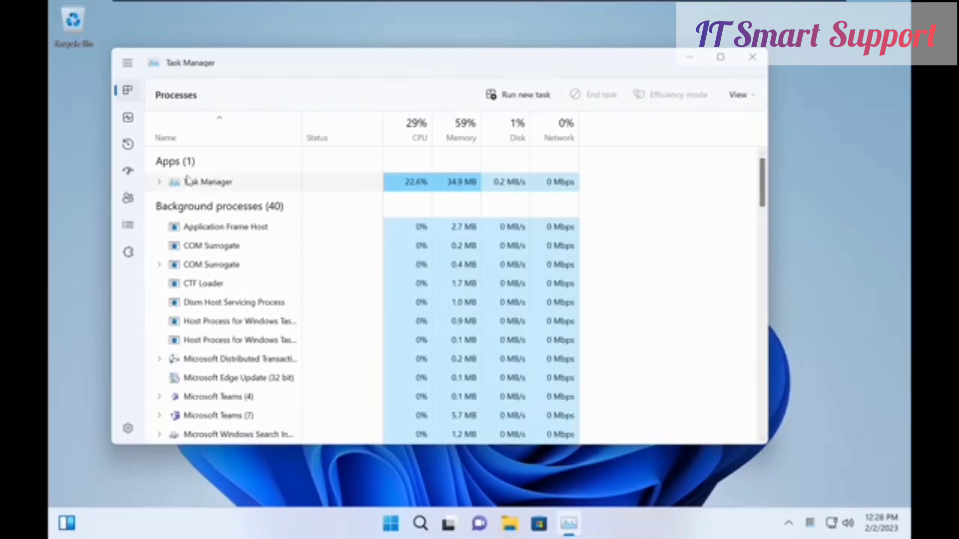
click(127, 118)
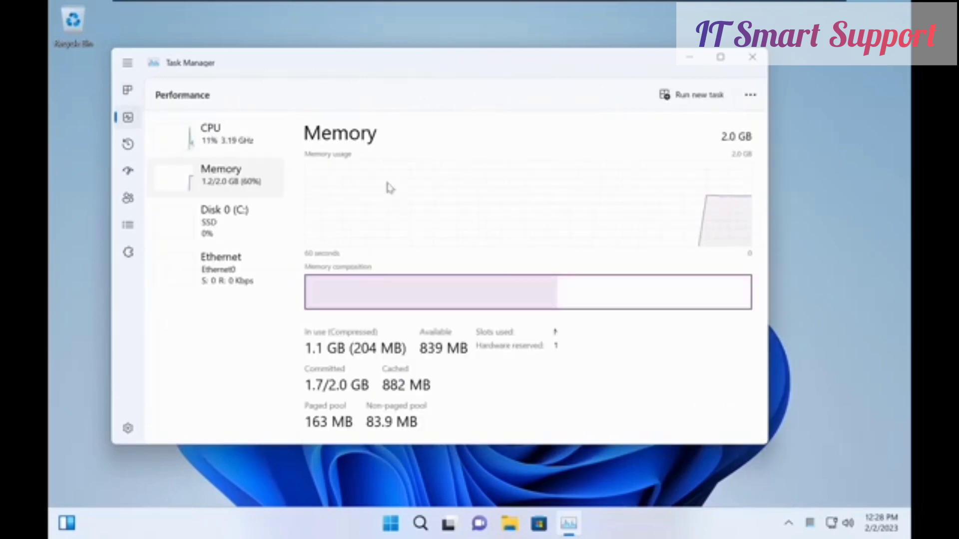
double_click(466, 208)
double_click(343, 159)
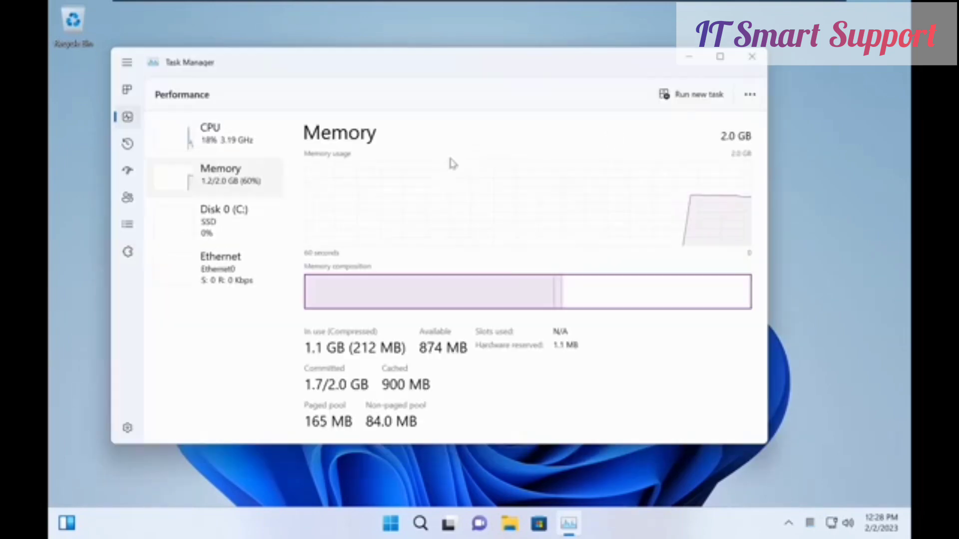
click(181, 134)
click(209, 190)
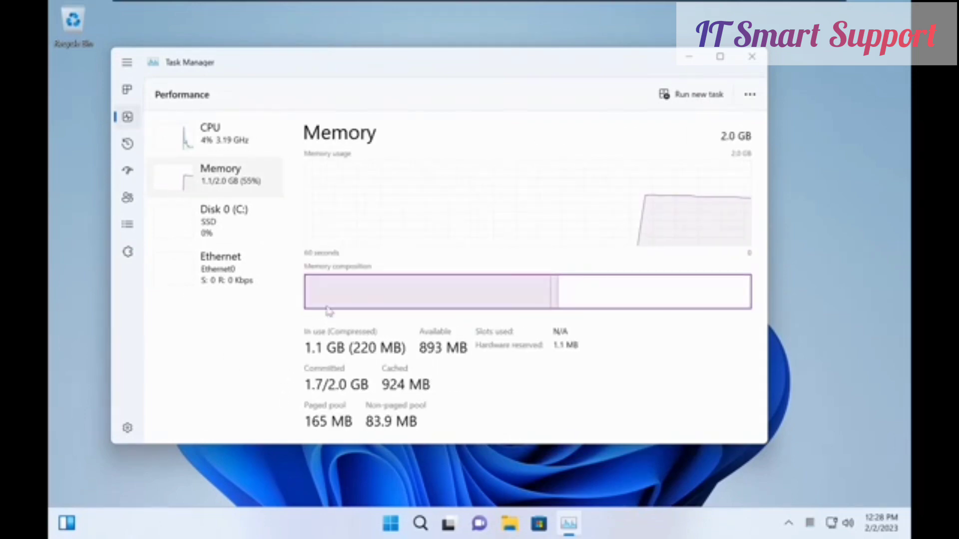
click(764, 59)
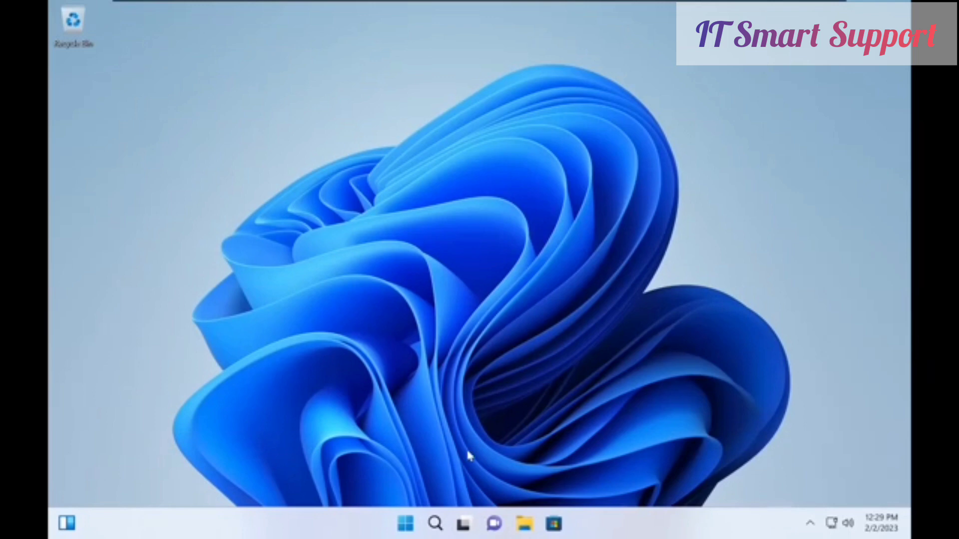
Step: Launch Paint, draw a freehand "Hi" and a slanted line on the canvas, and close it without saving
click(435, 524)
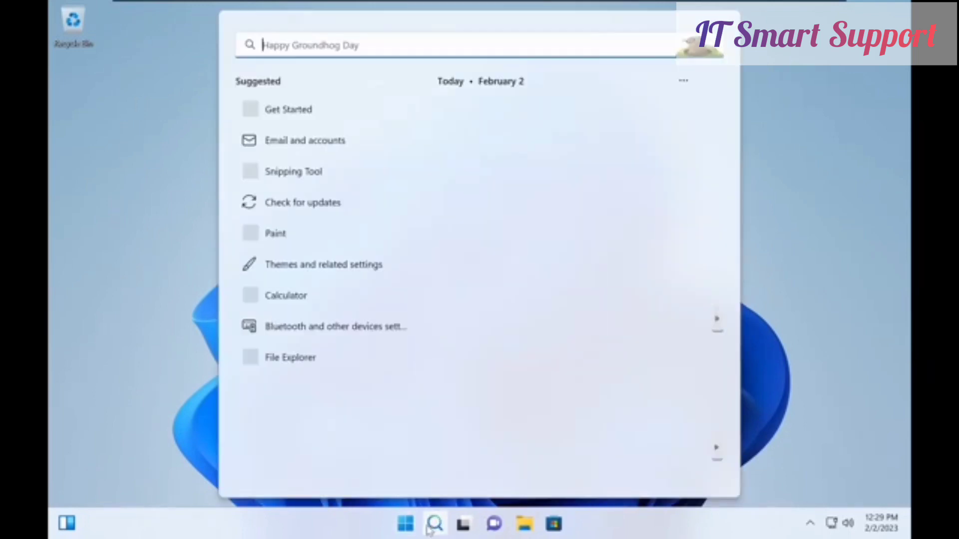
click(406, 525)
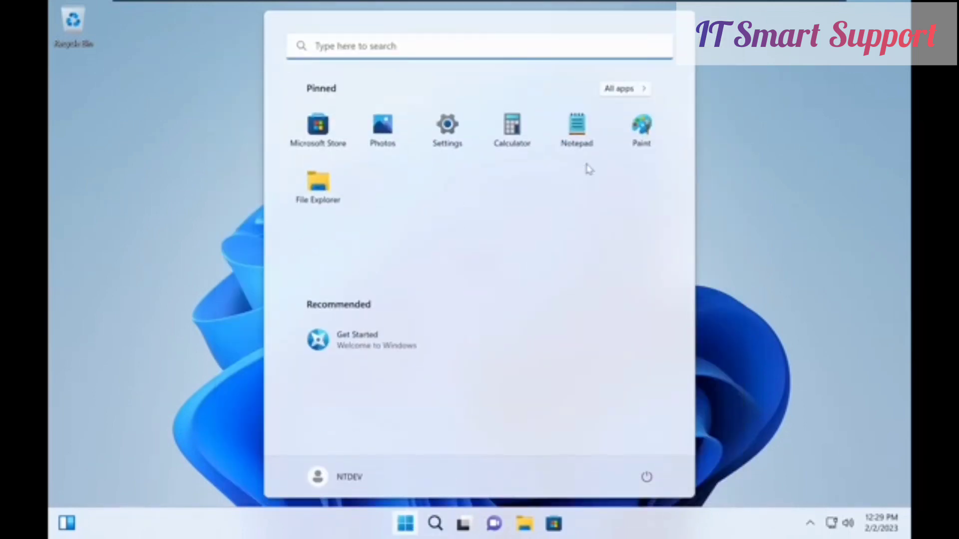
click(650, 122)
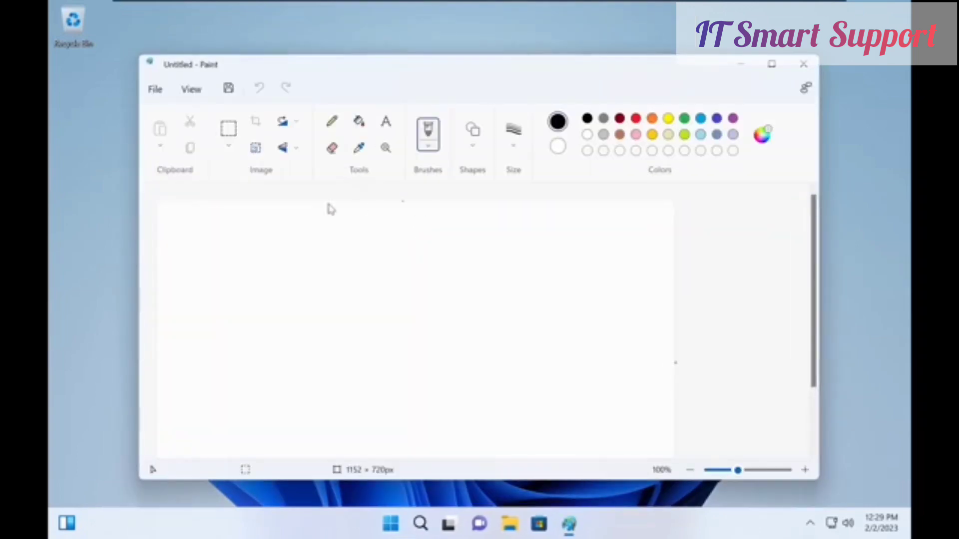
drag(229, 240, 233, 300)
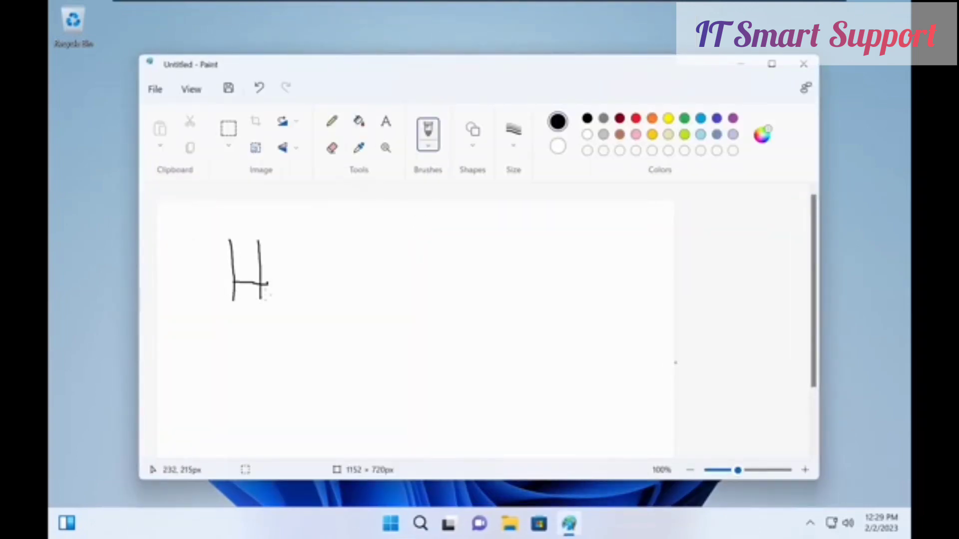
drag(319, 239, 330, 307)
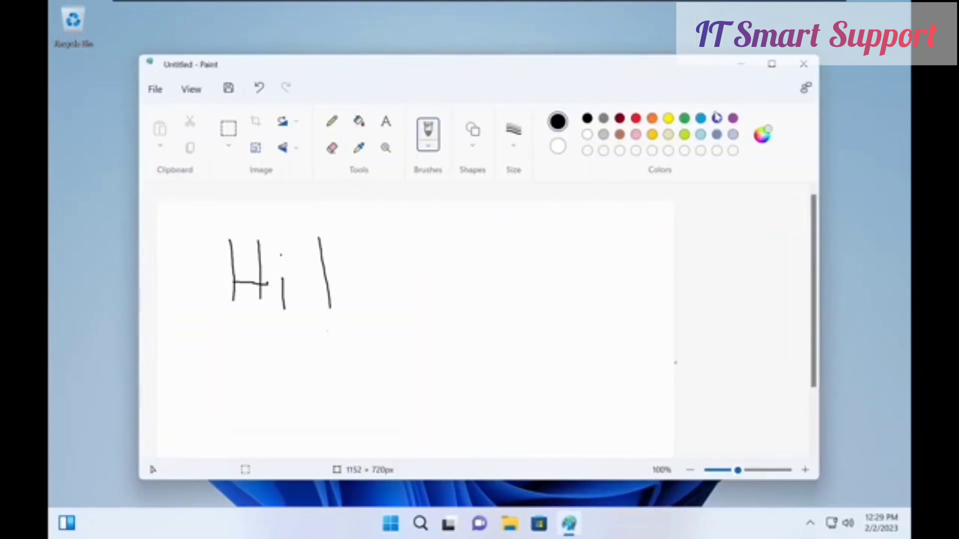
click(804, 64)
click(497, 306)
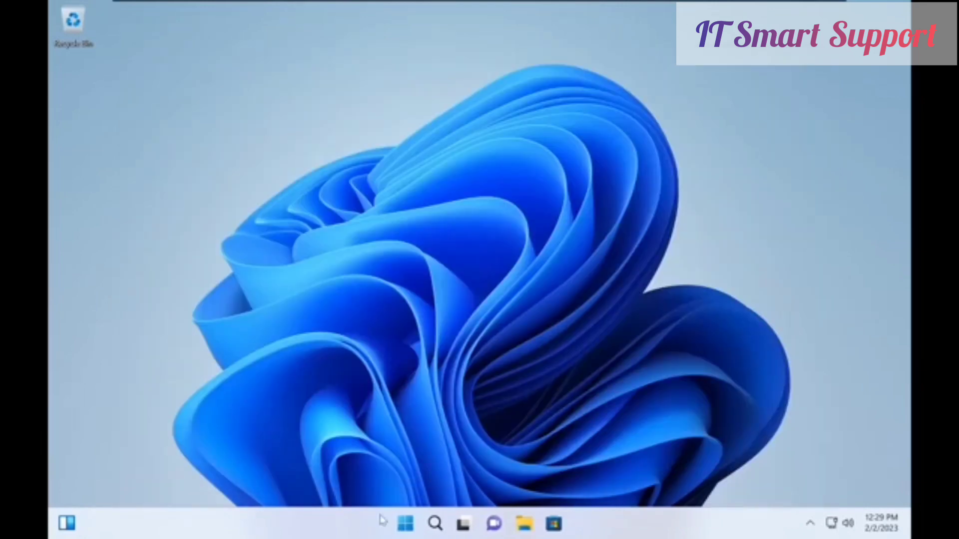
Step: Launch Notepad from the pinned apps to check that it opens, and close its empty document
click(405, 523)
click(596, 125)
click(777, 116)
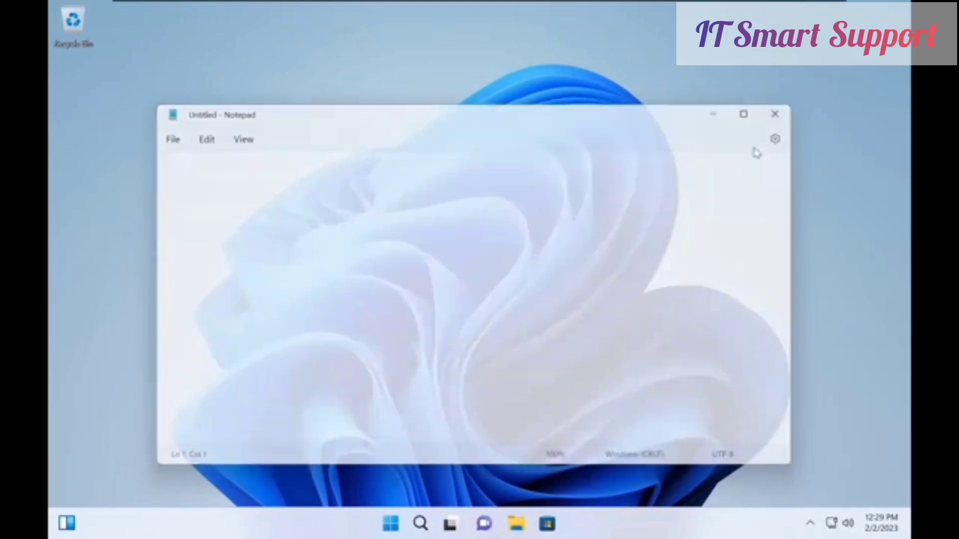
Step: Launch Photos, bring up its account sign-in window, dismiss it without signing in, and close the app
click(405, 523)
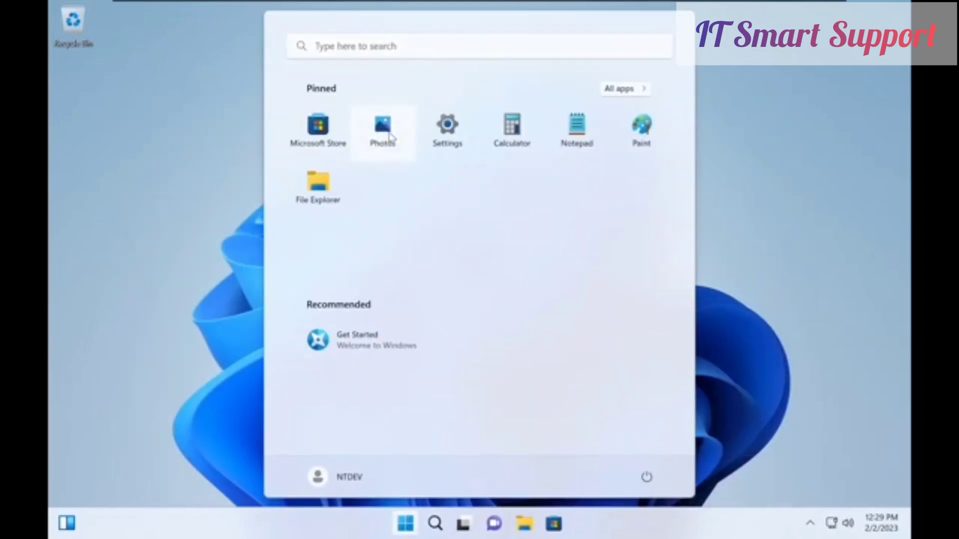
click(383, 131)
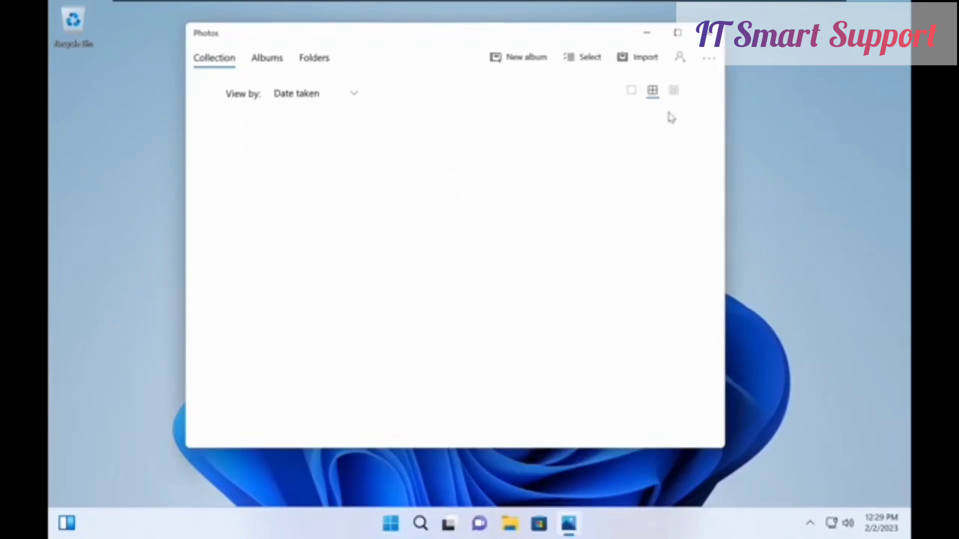
click(680, 57)
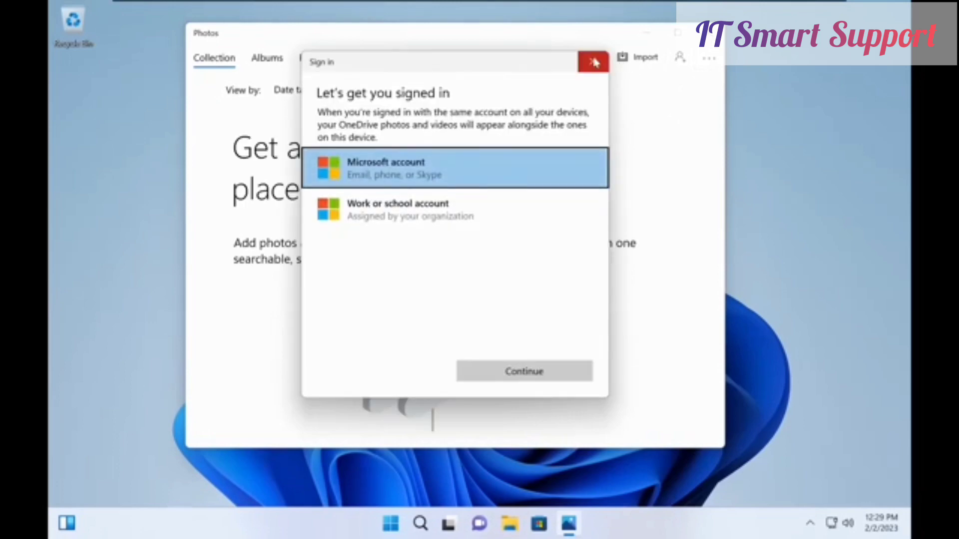
click(593, 61)
click(709, 32)
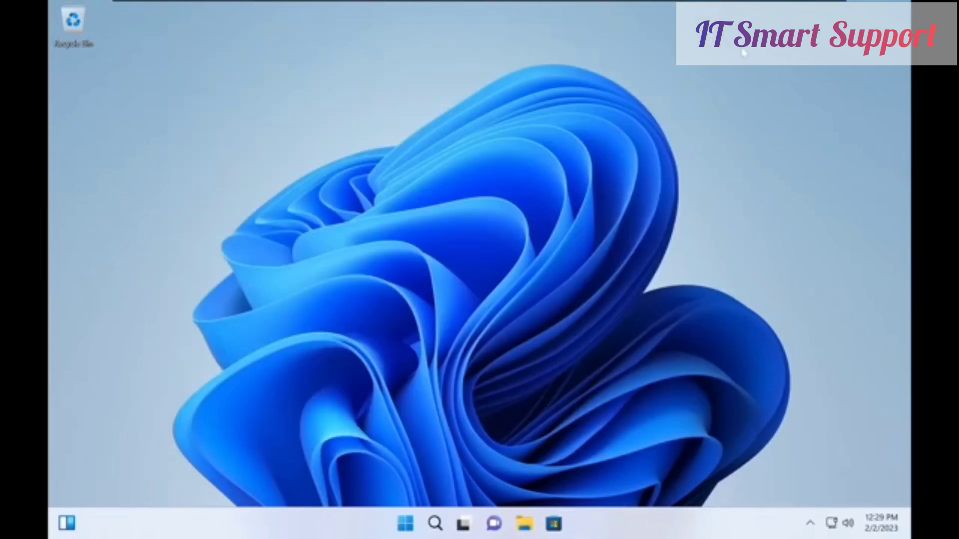
Step: Open the desktop folder in Terminal, reposition the PowerShell window, and close it
right_click(660, 290)
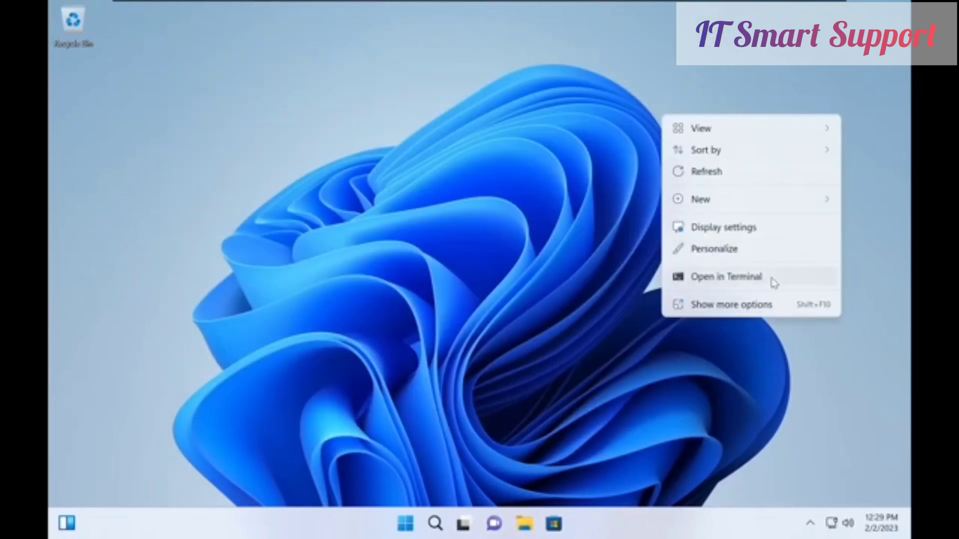
click(773, 278)
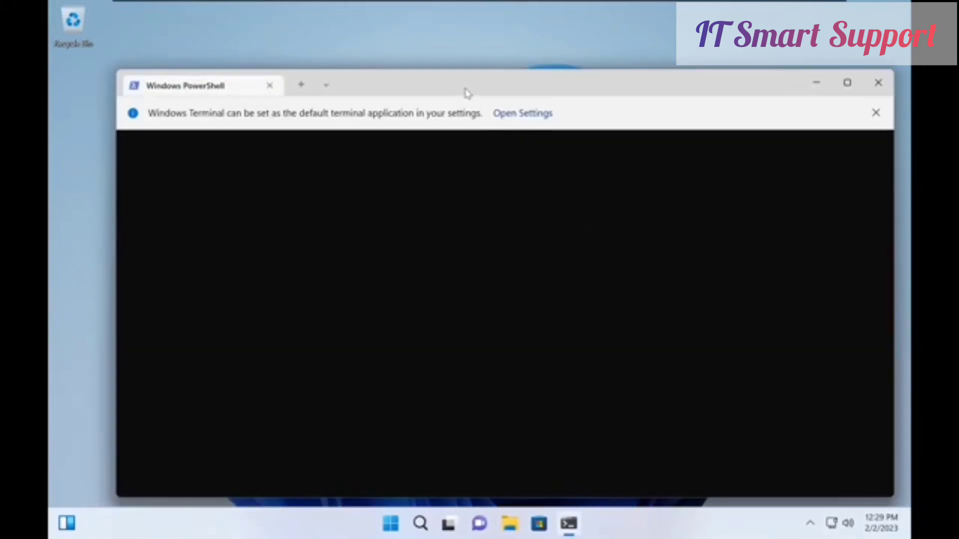
drag(465, 86, 422, 50)
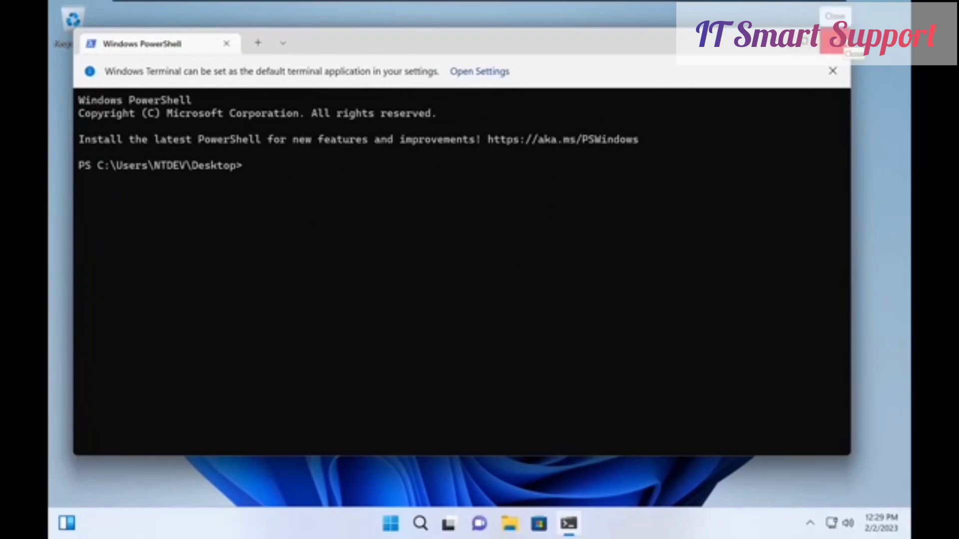
click(834, 40)
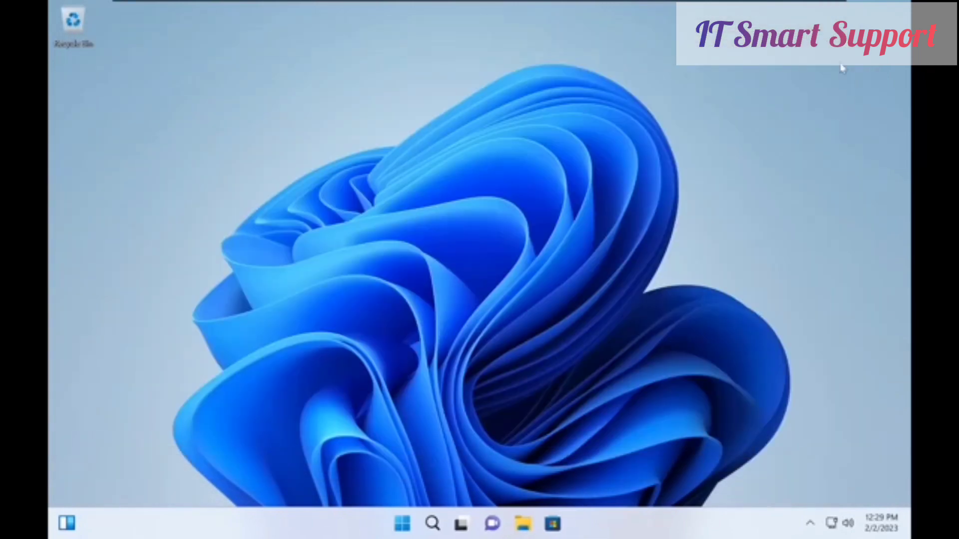
Step: Open the Widgets board to view its content and dismiss it without signing in
click(405, 523)
click(335, 533)
click(66, 523)
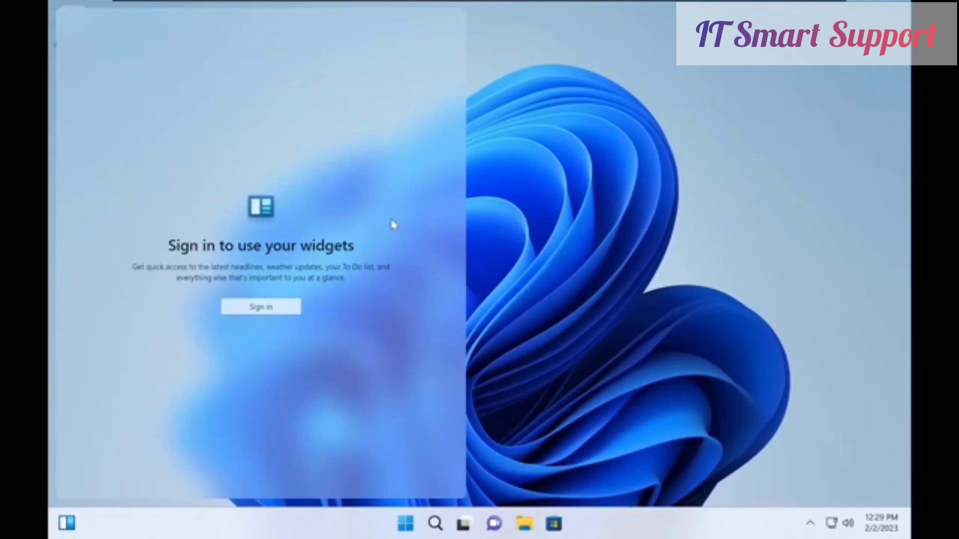
click(719, 198)
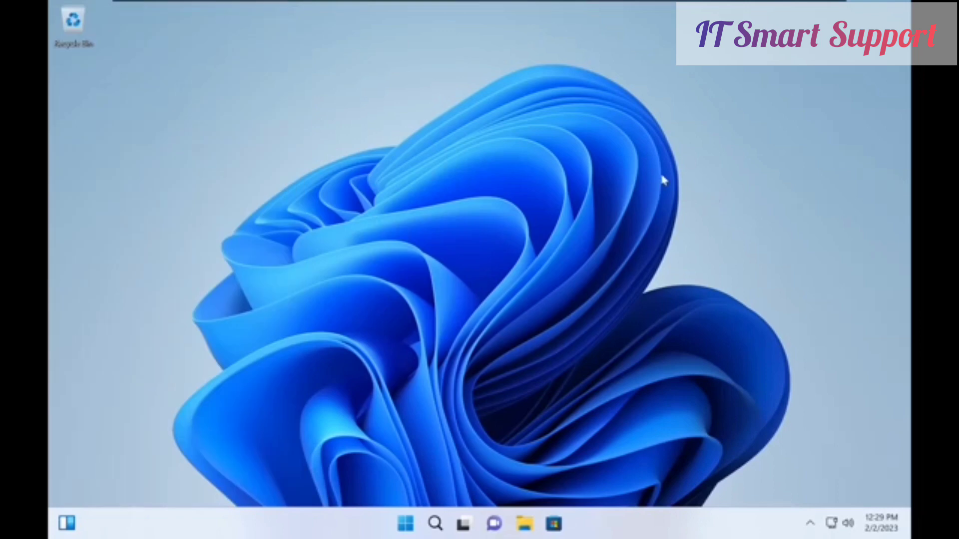
Step: Browse the full list of installed apps to its end, view the pinned apps again, and return to the desktop
click(407, 528)
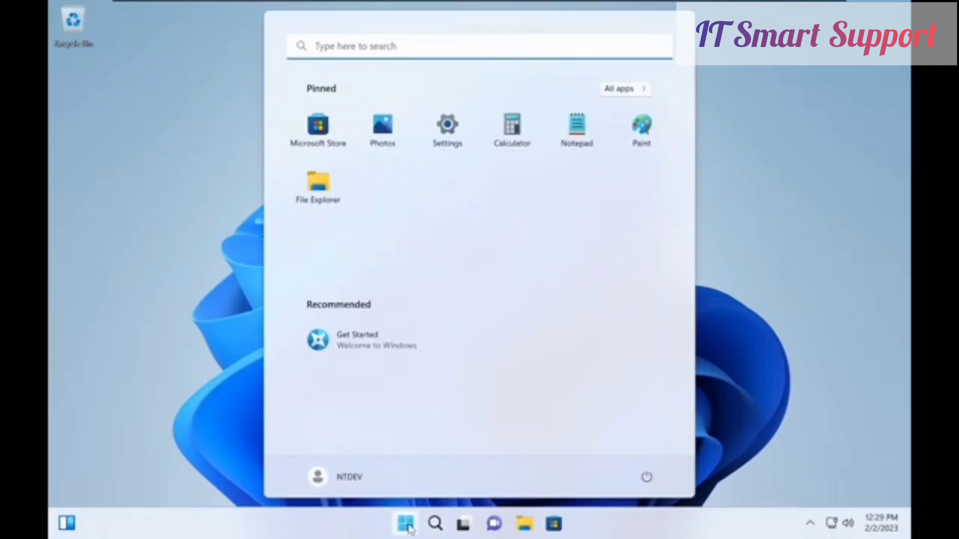
click(635, 89)
scroll(579, 186, down, 5)
scroll(580, 186, down, 2)
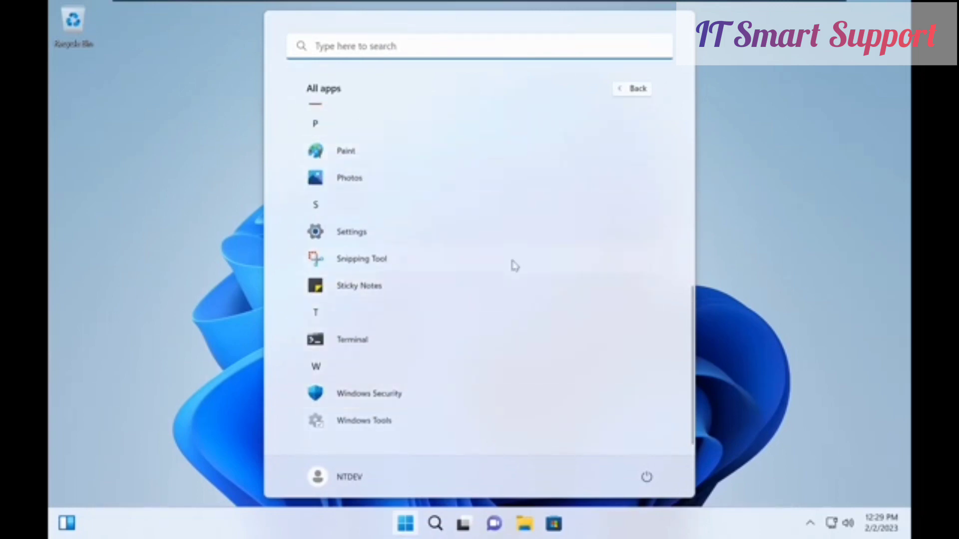
click(767, 264)
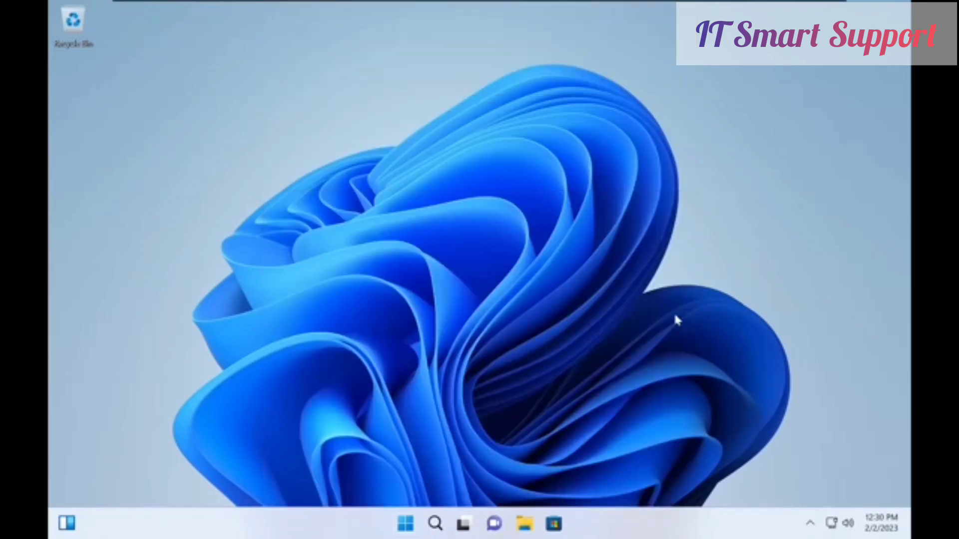
click(412, 530)
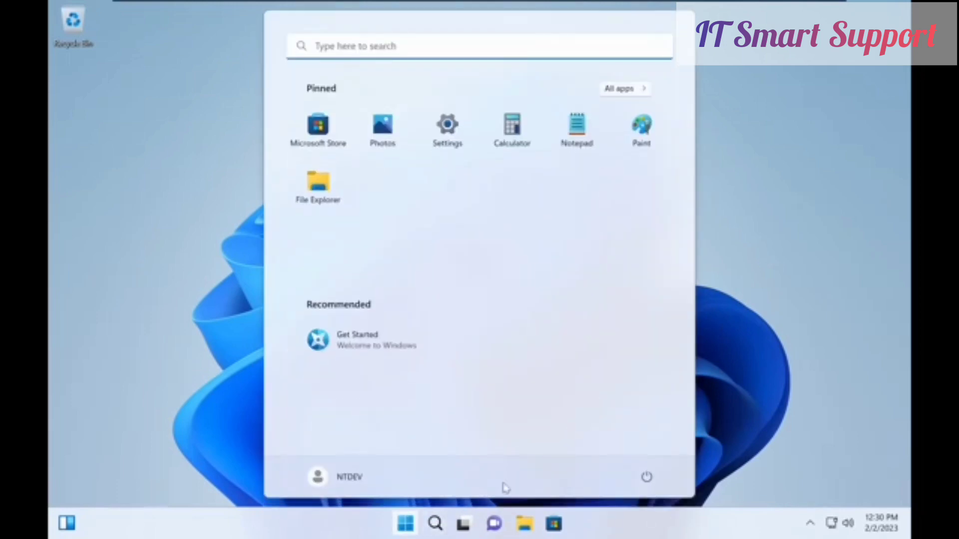
click(762, 346)
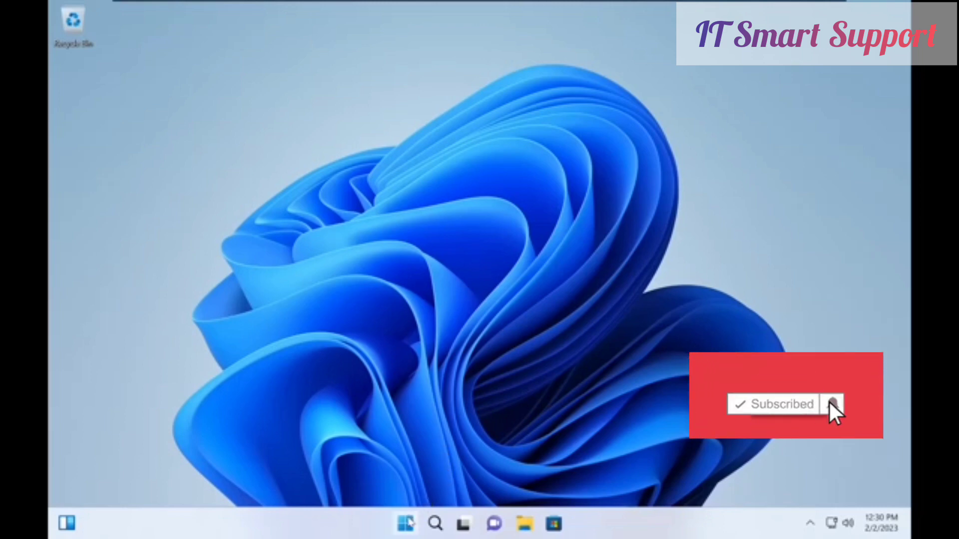
Step: Shut down the Windows 11 computer
click(406, 522)
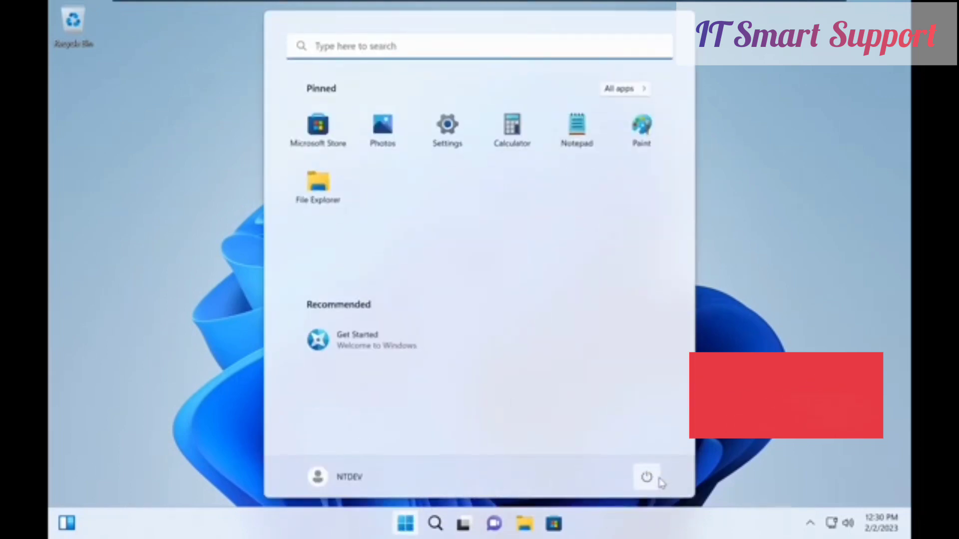
click(648, 477)
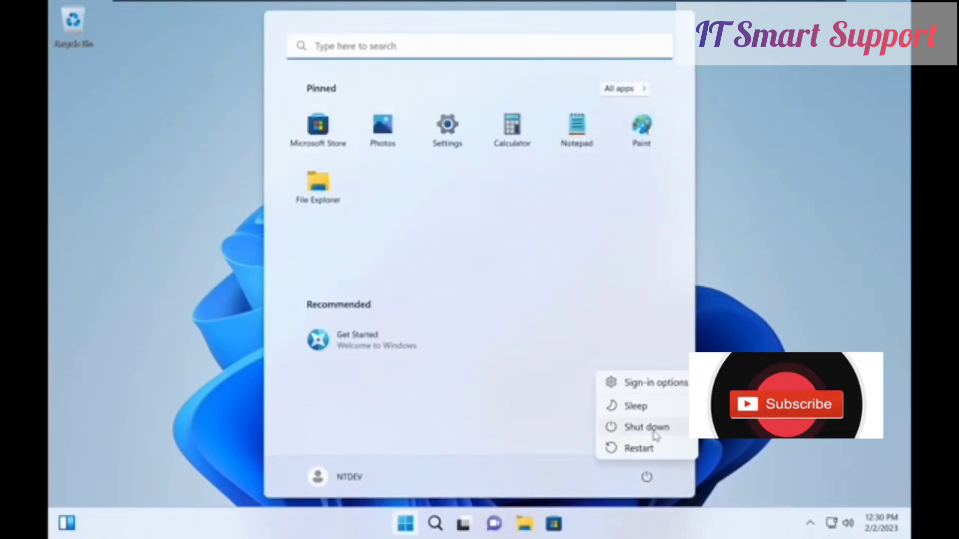
click(654, 433)
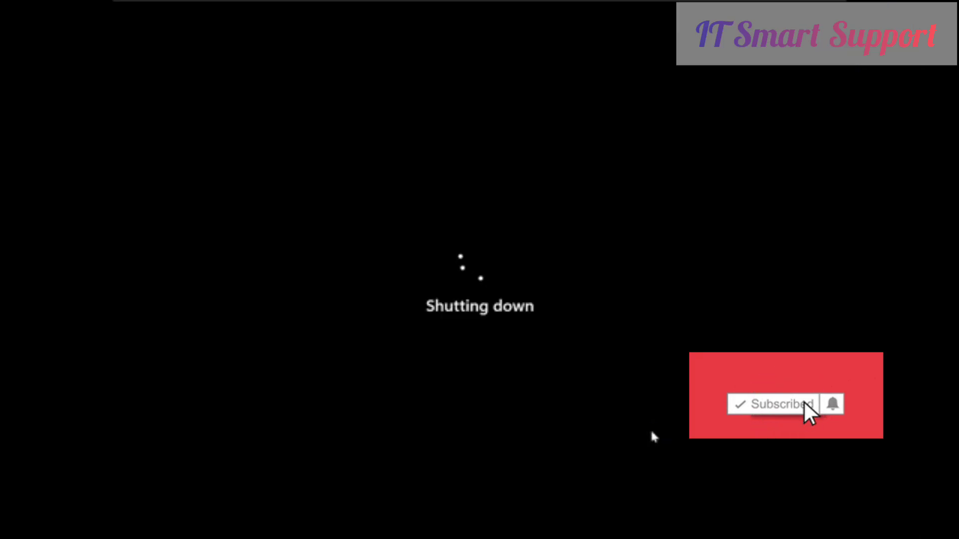